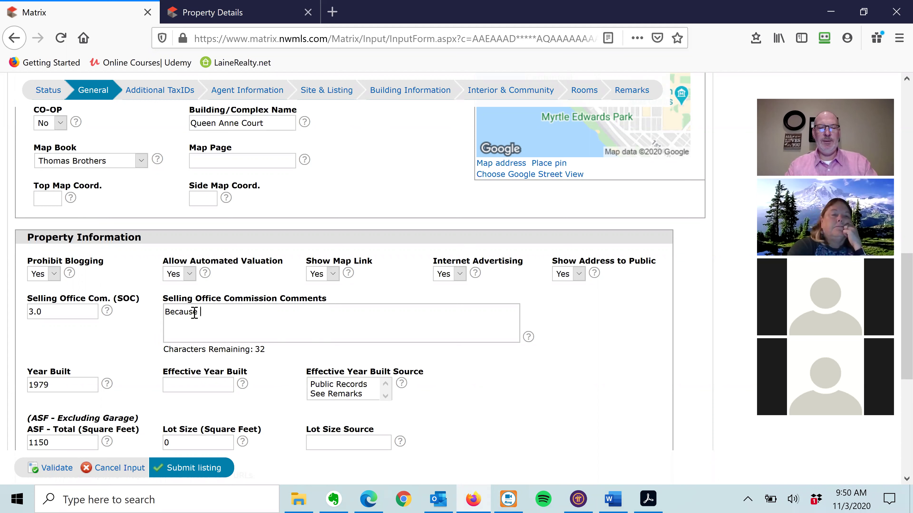
Complete the Selling Office Commission Comments so they read "Because You Deserve it!".
text(You Deserve it!)
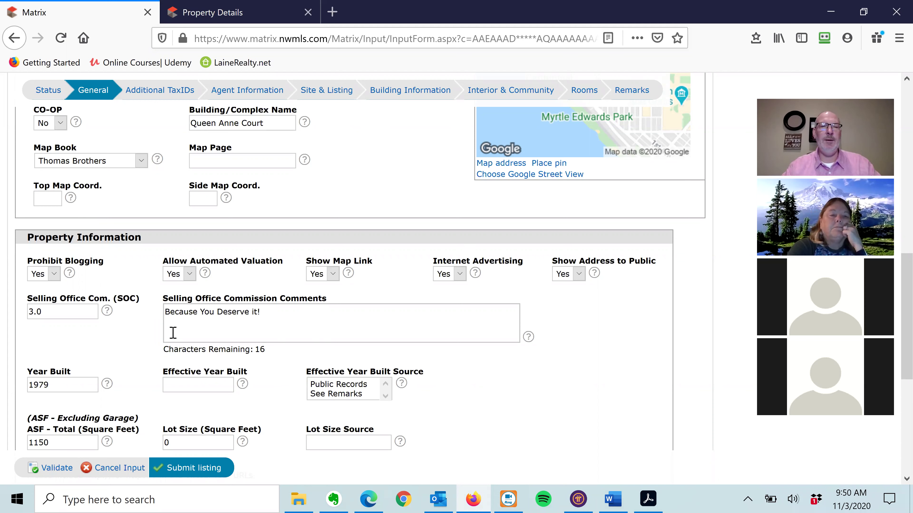
click(142, 351)
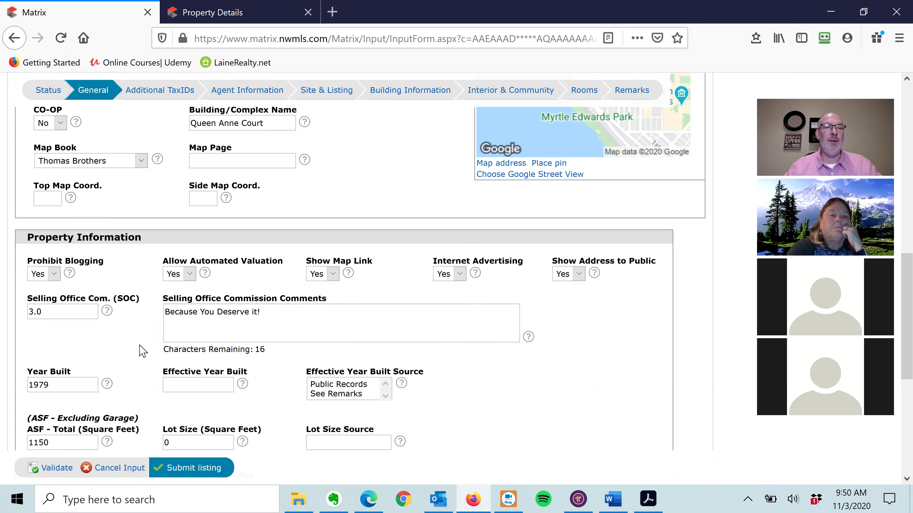
click(61, 384)
key(Tab)
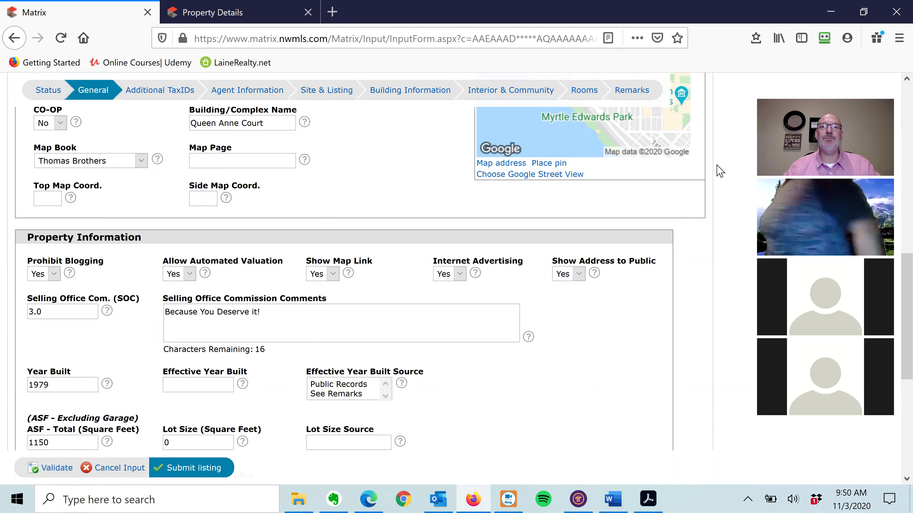
Set the Lot Size Source to KCR in the Property Information section.
scroll(719, 170, up, 6)
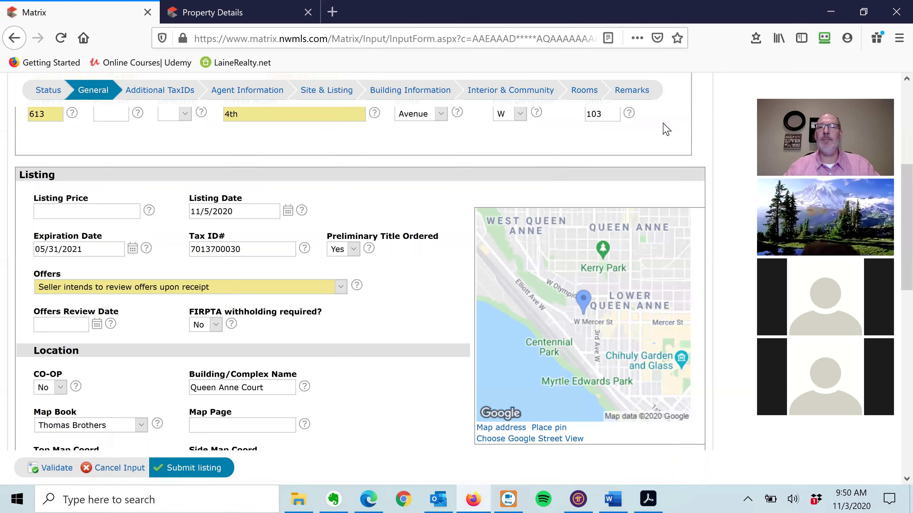
scroll(663, 126, up, 5)
scroll(663, 125, down, 12)
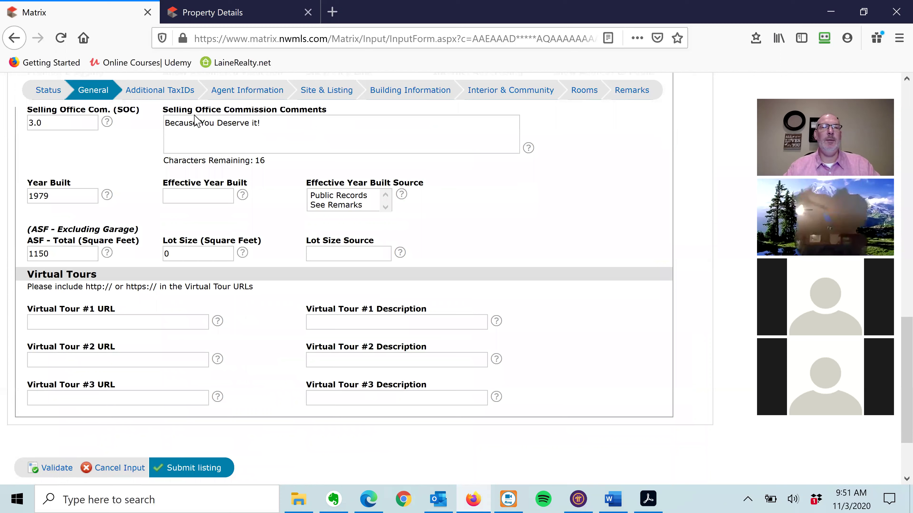
click(205, 200)
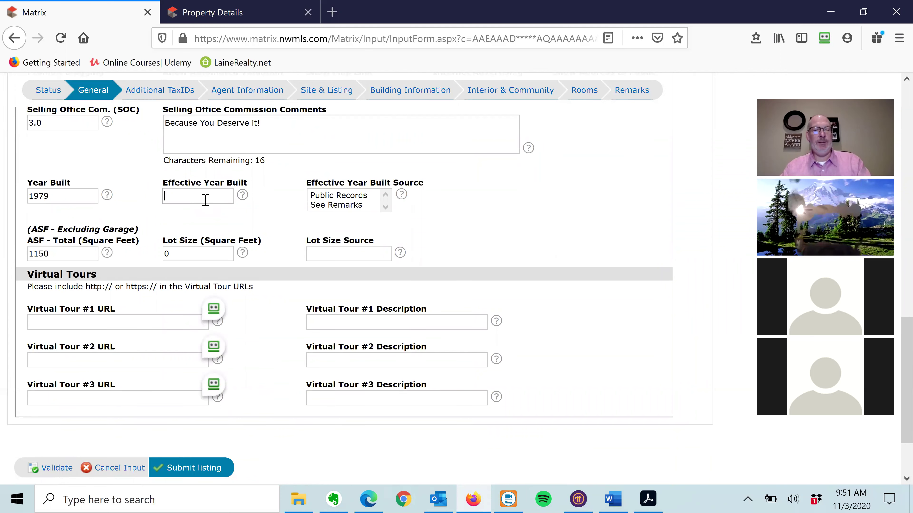
key(Tab)
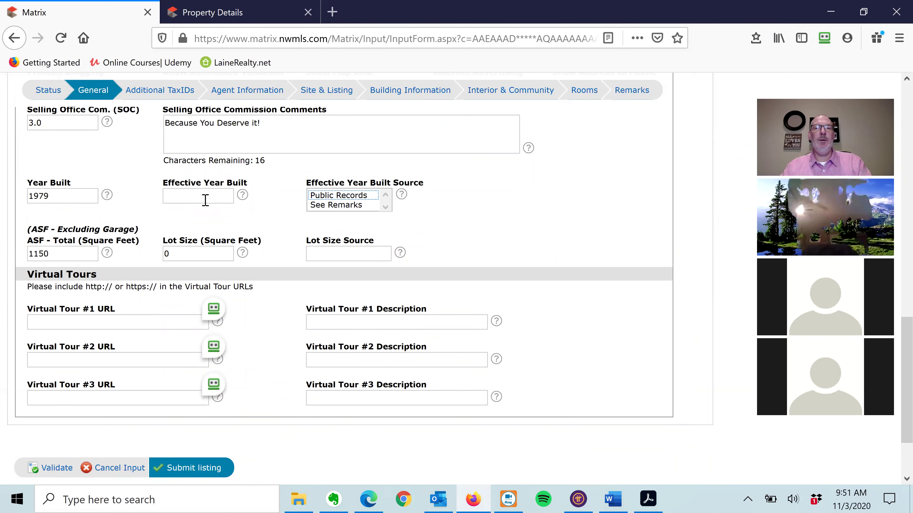
key(Tab)
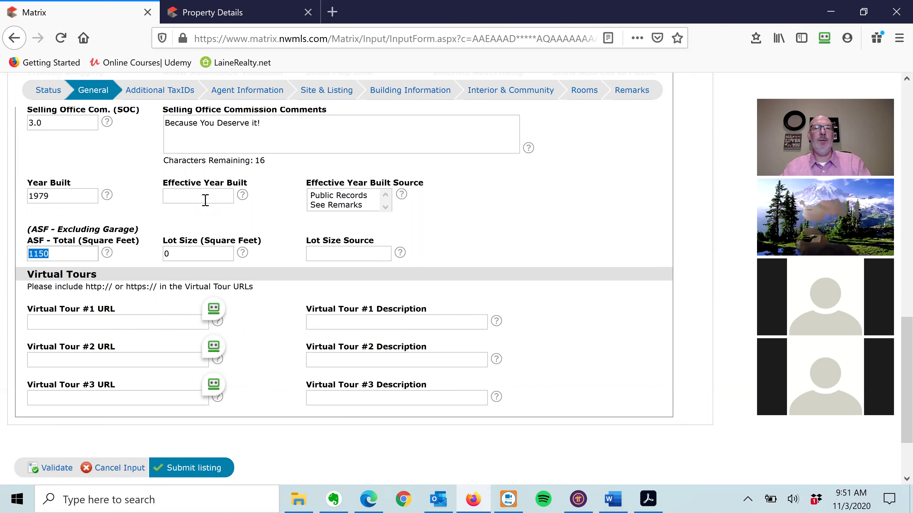
key(Tab)
key(Tab)
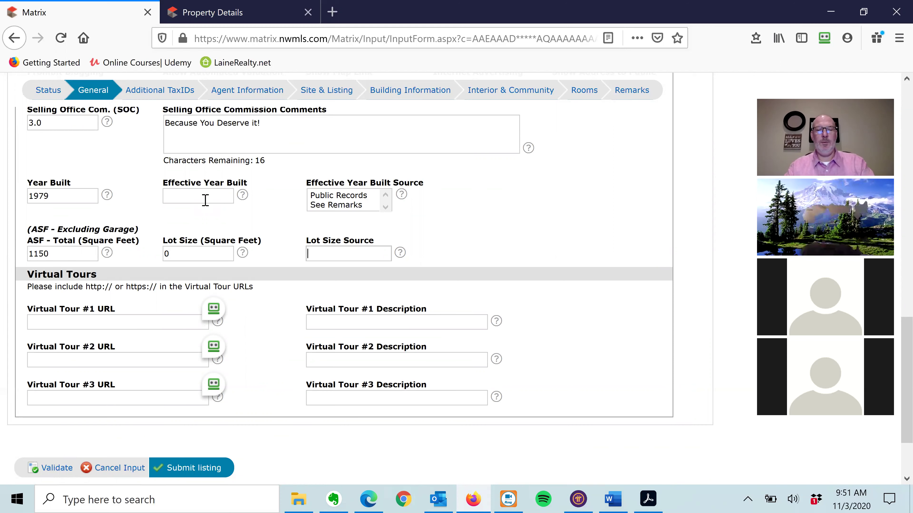
text(KCR)
key(Tab)
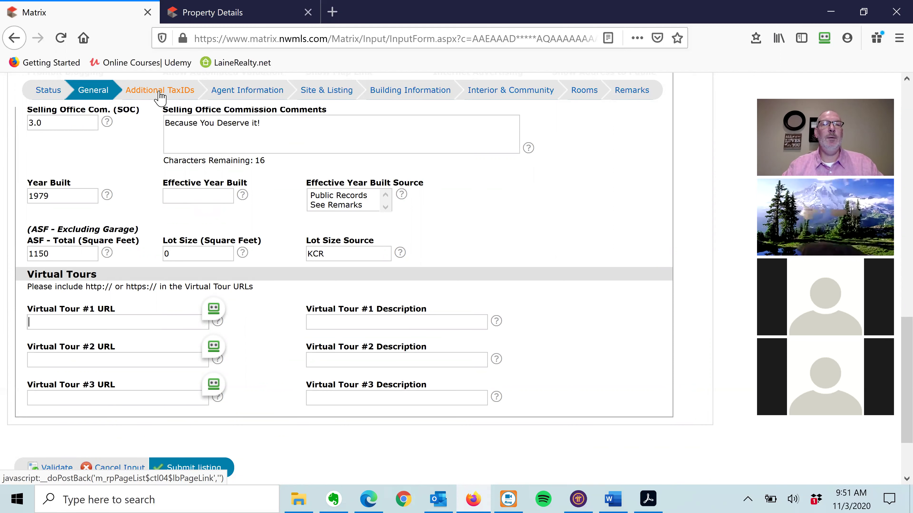
Enter 2020 as the Effective Year Built and select See Remarks as its source.
click(183, 195)
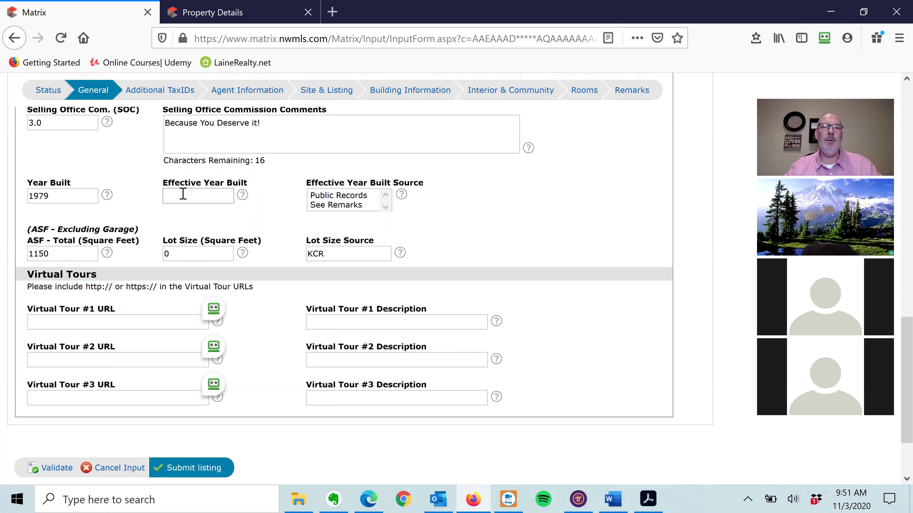
text(2020)
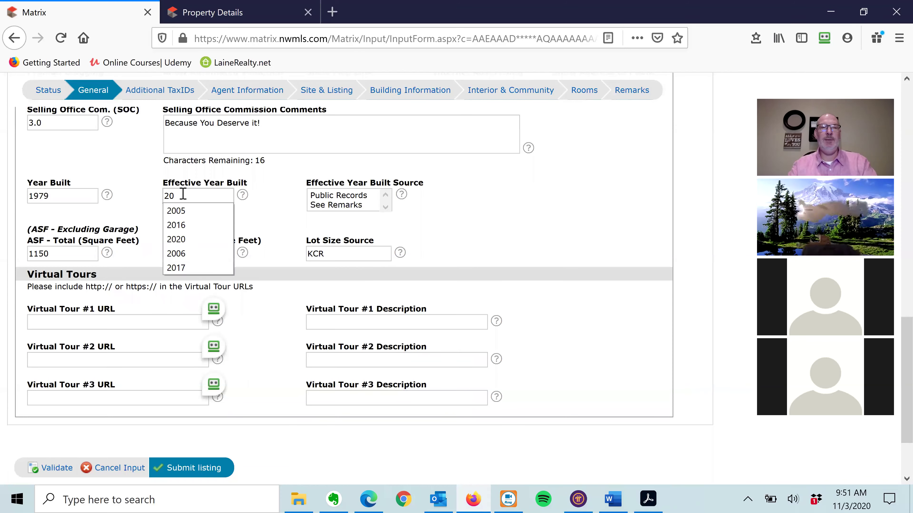
key(Tab)
key(Down)
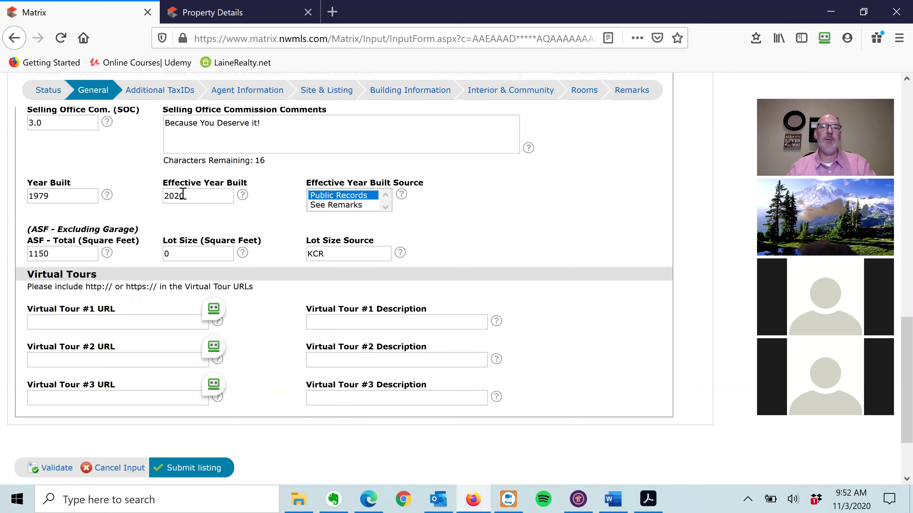
key(Down)
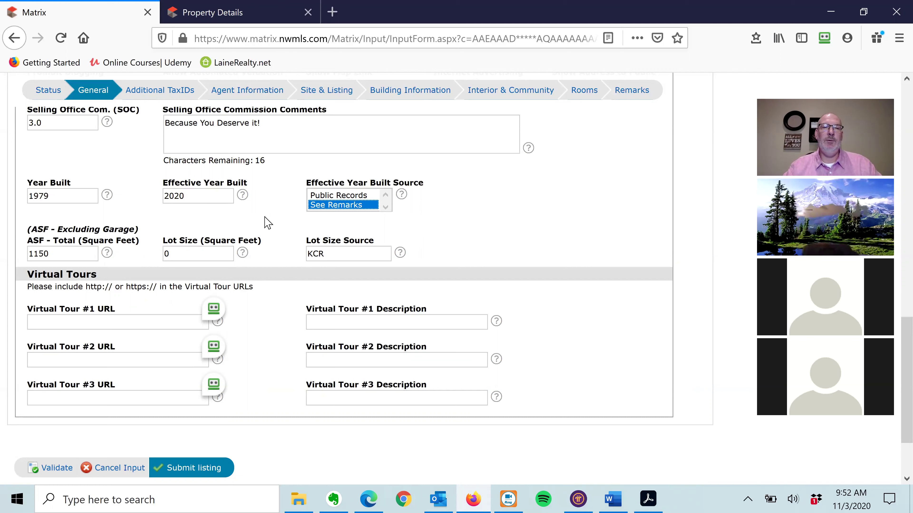
Change the Effective Year Built to 2019.
click(200, 199)
key(BackSpace)
key(BackSpace)
text(19)
click(272, 207)
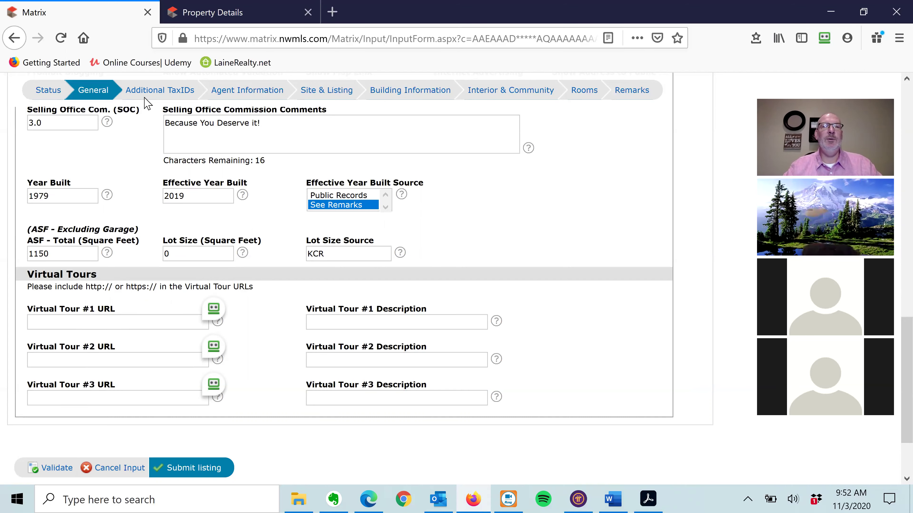
Delete the blank row and the prefilled tax ID from the listing's Additional TaxIDs.
click(159, 93)
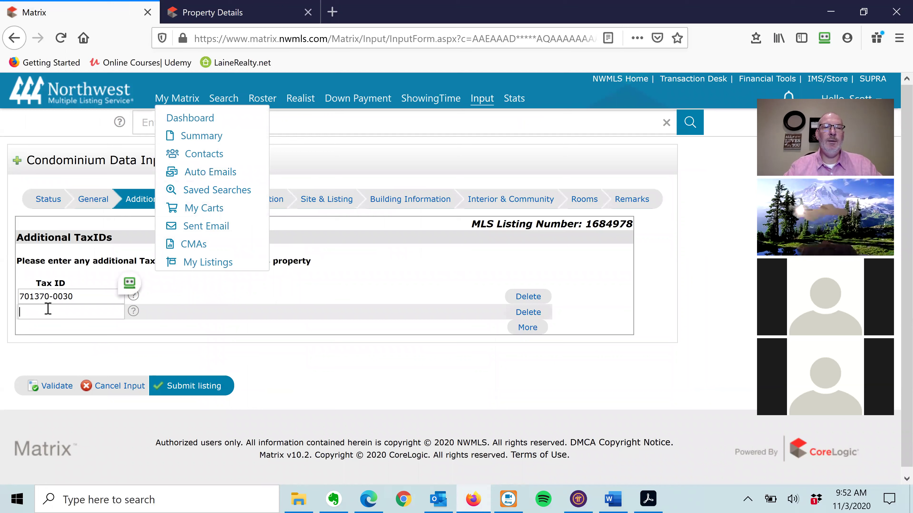
click(76, 297)
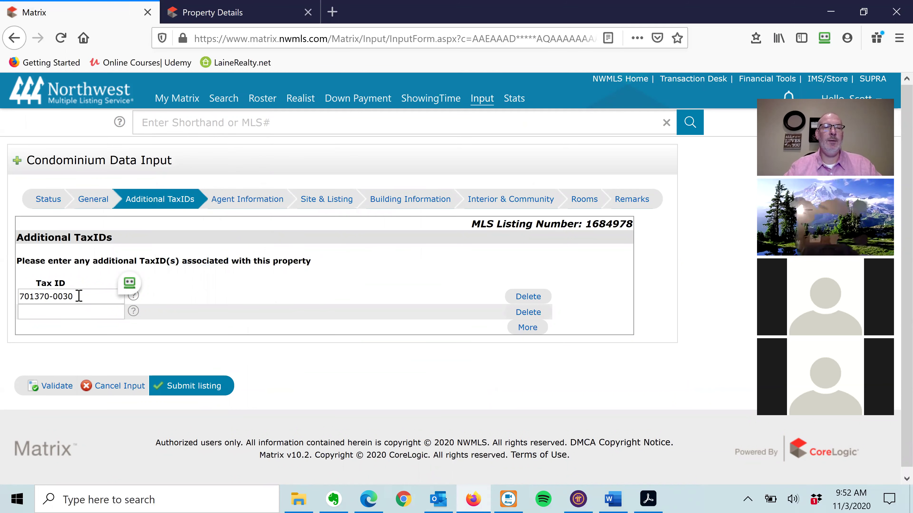
click(528, 312)
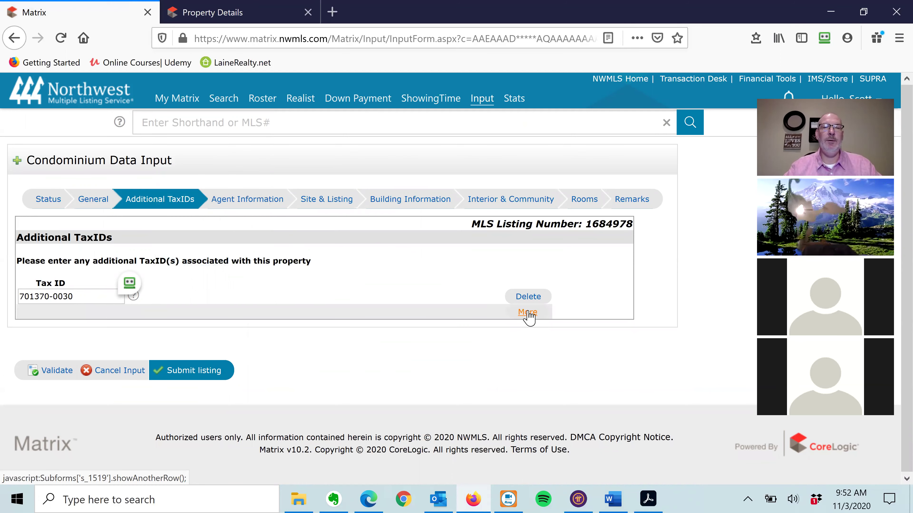
click(527, 297)
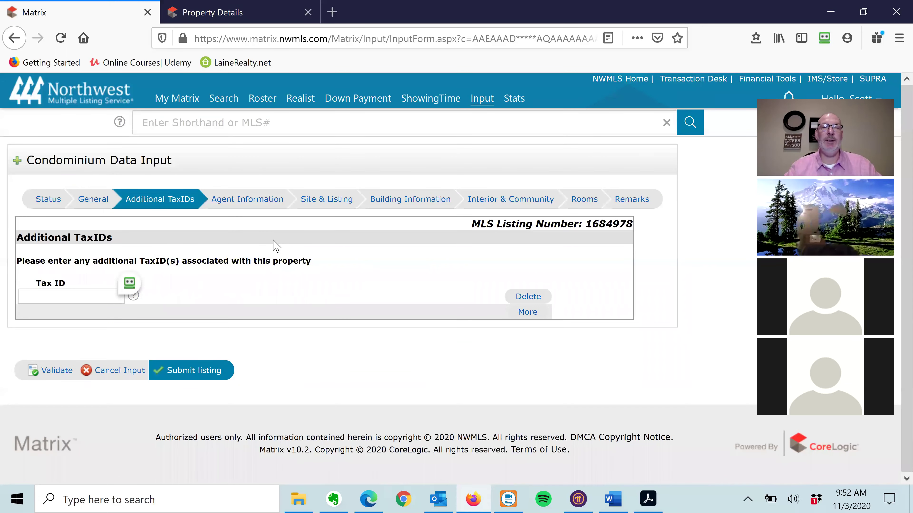
Review the Agent Information page and the Site & Listing entries, including the Showing Information and Potential Terms options.
click(247, 201)
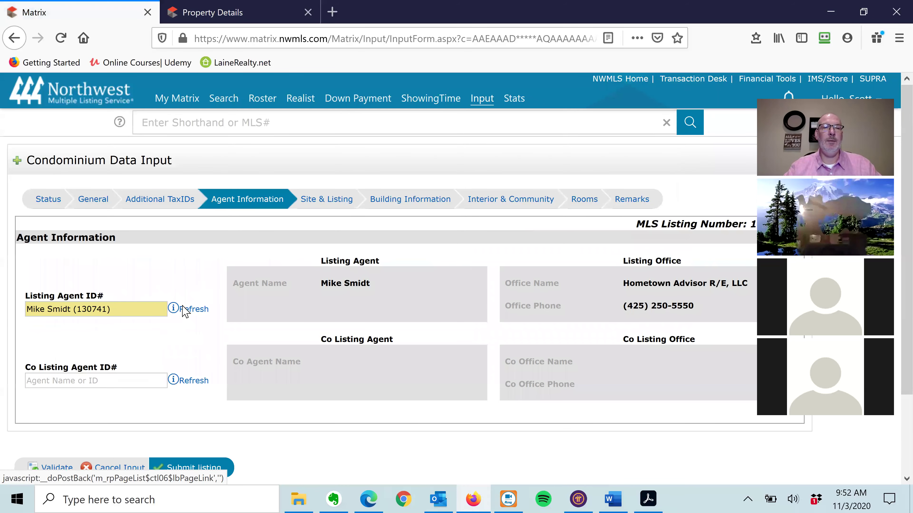
click(325, 204)
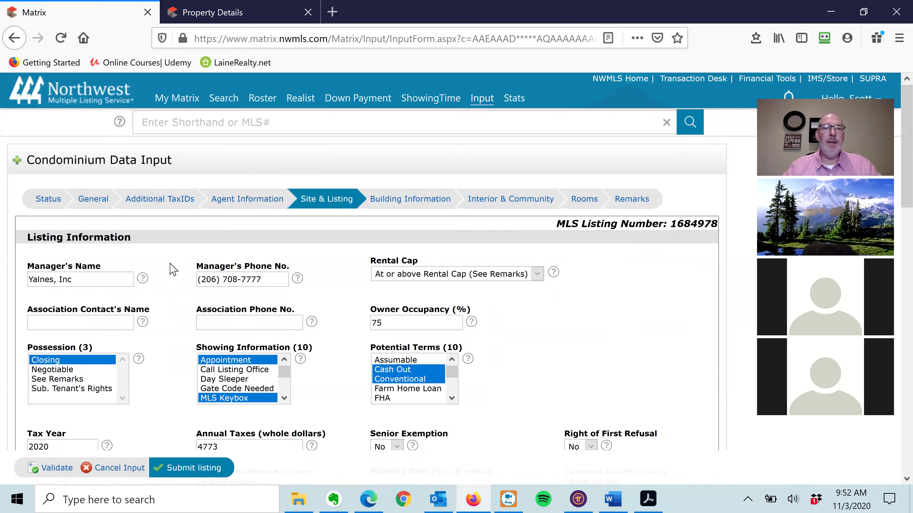
scroll(173, 269, down, 2)
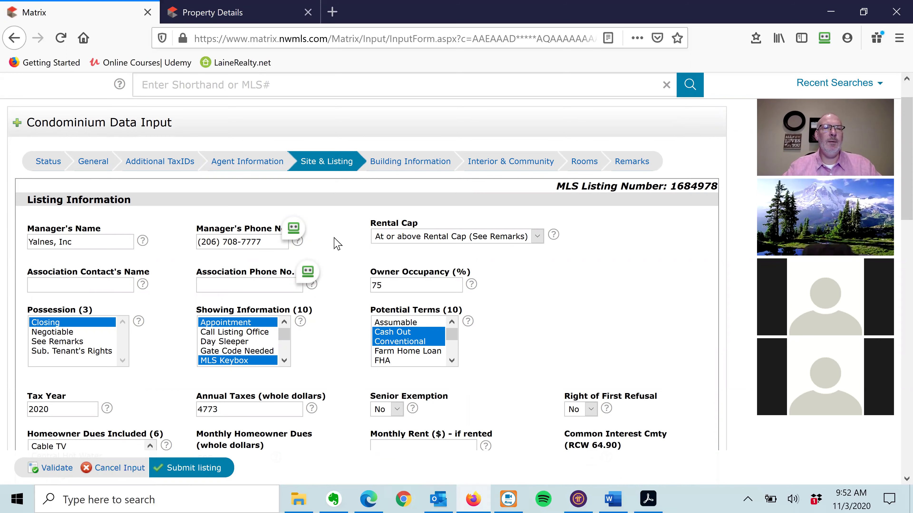
scroll(164, 294, down, 2)
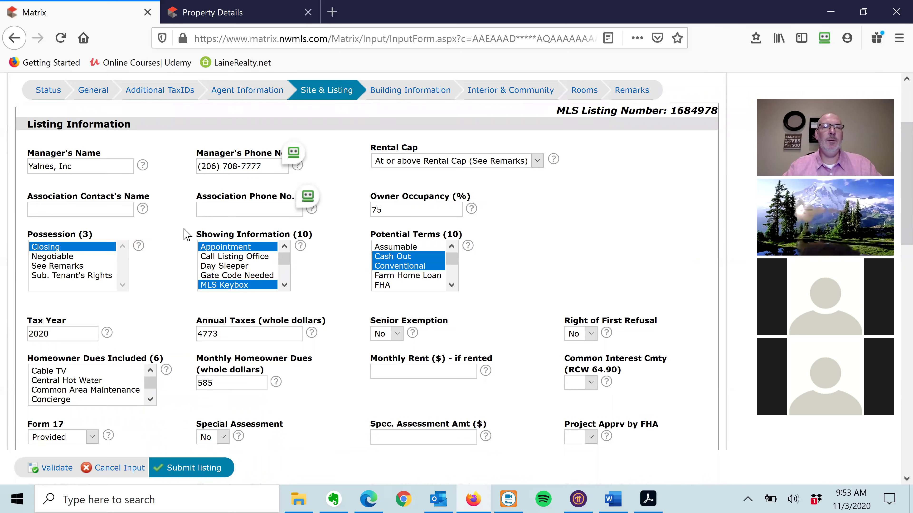
scroll(187, 234, down, 1)
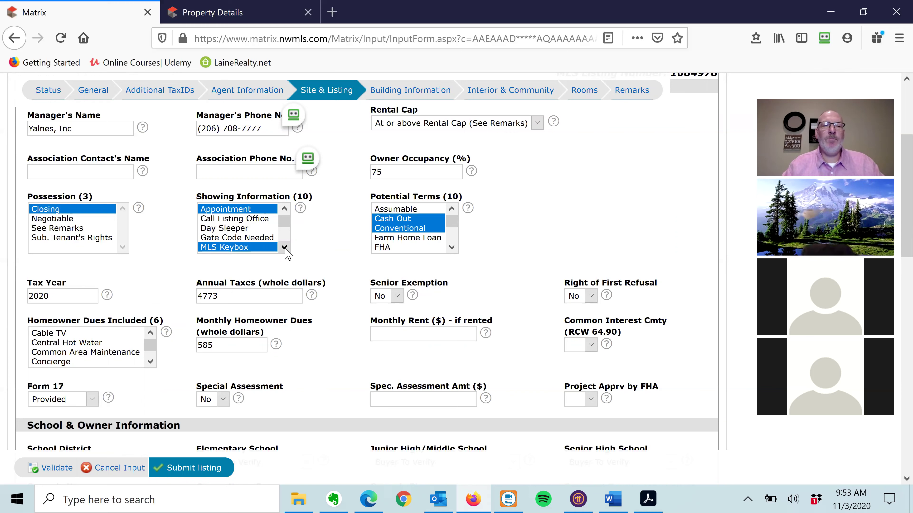
scroll(285, 252, down, 1)
scroll(285, 252, down, 2)
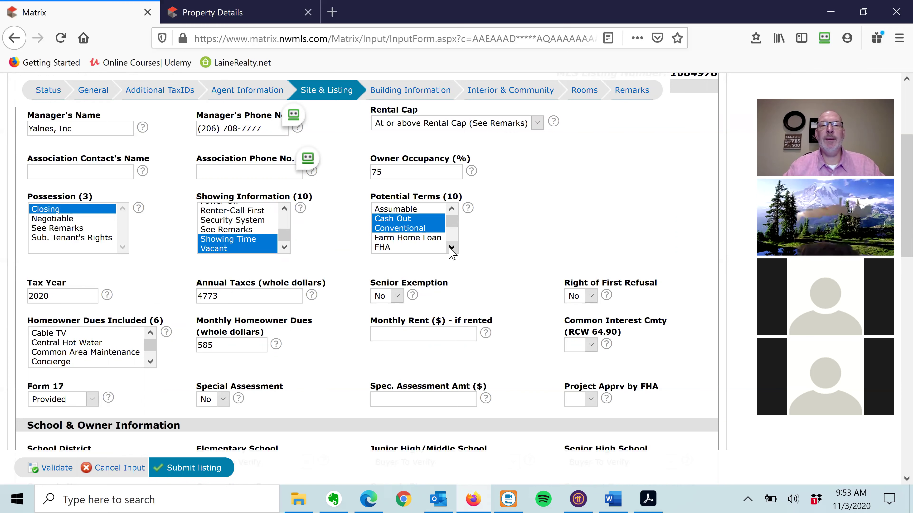
scroll(452, 248, down, 1)
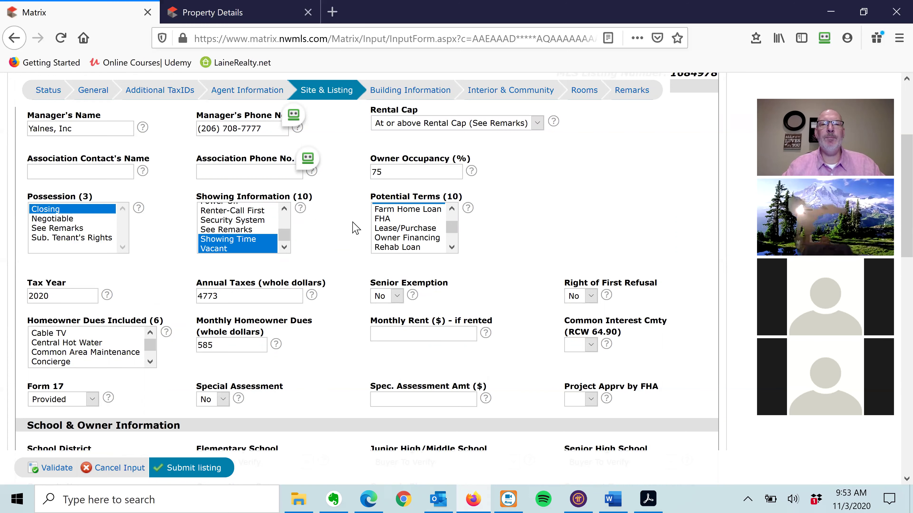
Switch to Chrome and open the bookmarked FHA Approved Condo List.
click(332, 12)
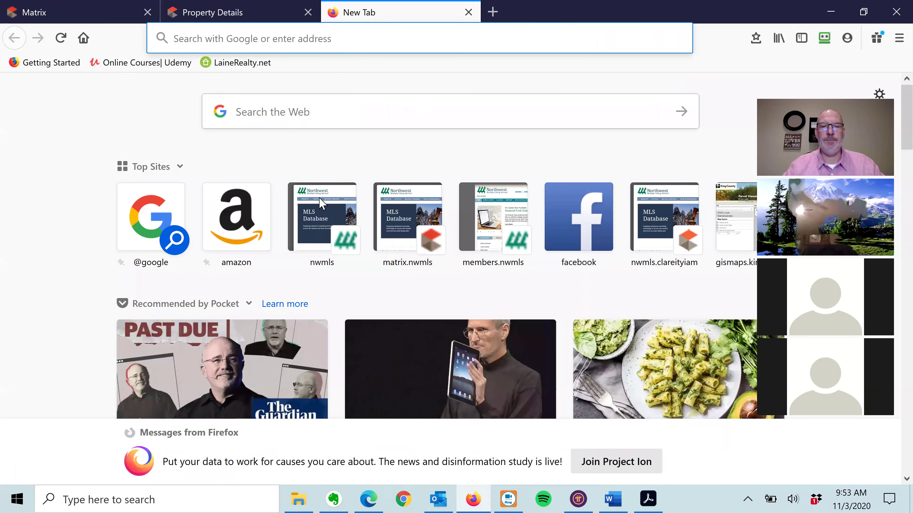
click(399, 498)
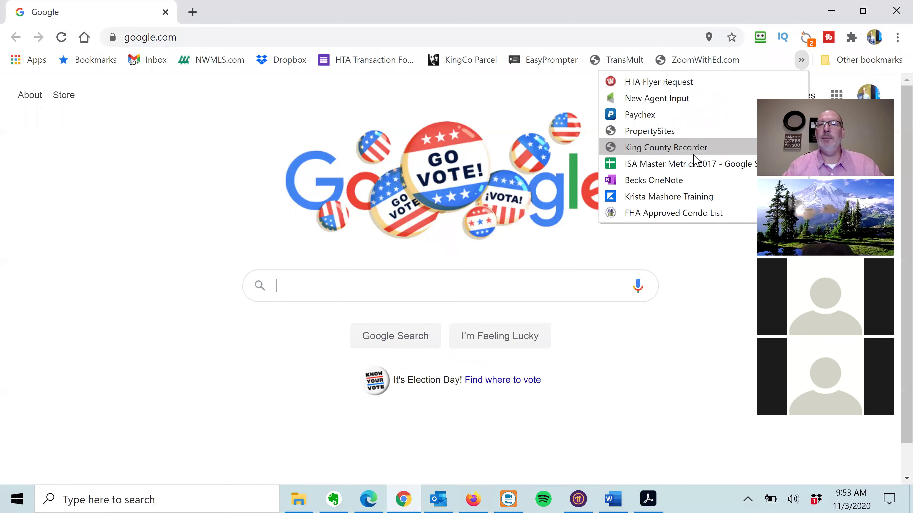
click(667, 215)
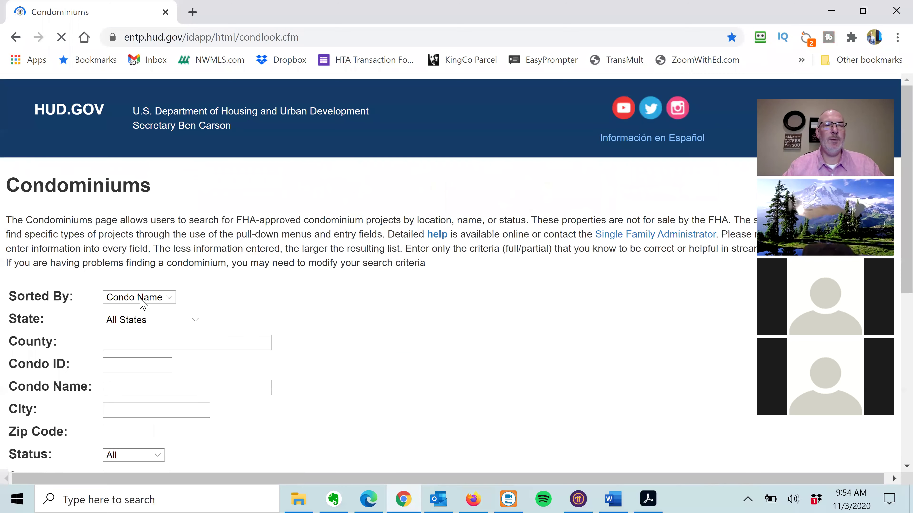
Fill in the condominium search with state Washington, county King and condo name Queen Anne Court.
click(156, 333)
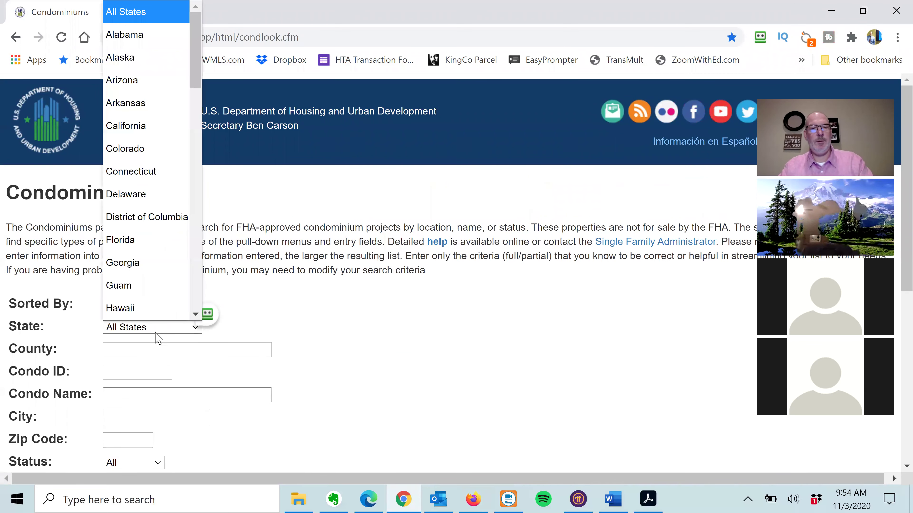
key(w)
key(Return)
key(Tab)
text(King)
key(Tab)
key(Tab)
text(Queen Anne Court)
Run the condominium search with Seattle as the city, check the project's FHA approval status and return to Firefox.
click(406, 365)
scroll(406, 365, down, 1)
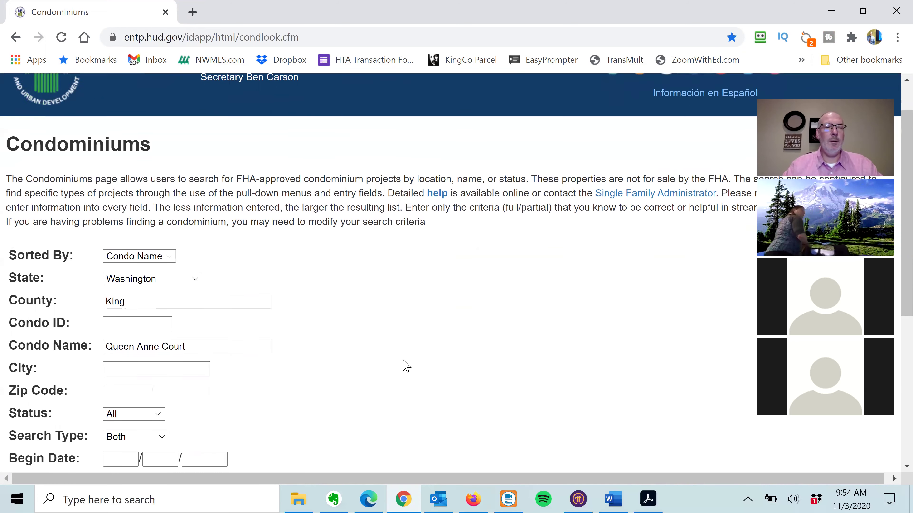
scroll(406, 365, down, 2)
click(127, 306)
text(Seattle)
key(Tab)
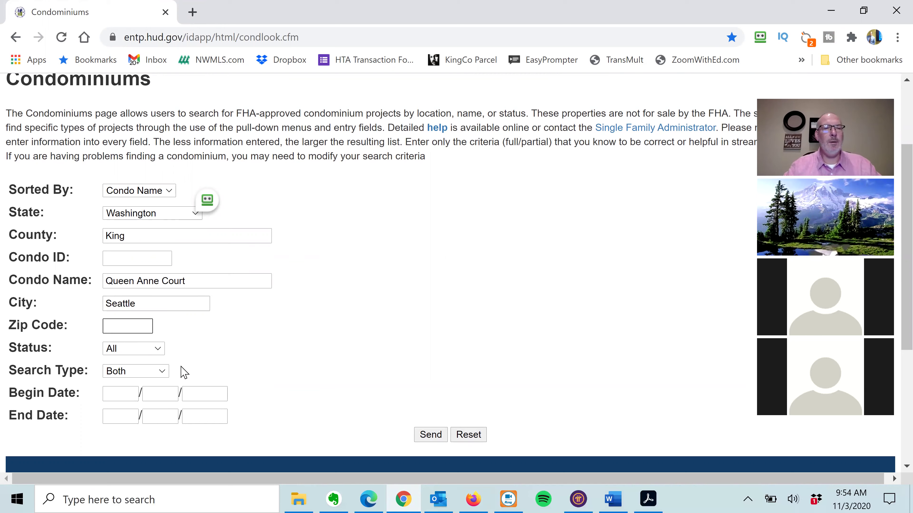
click(431, 435)
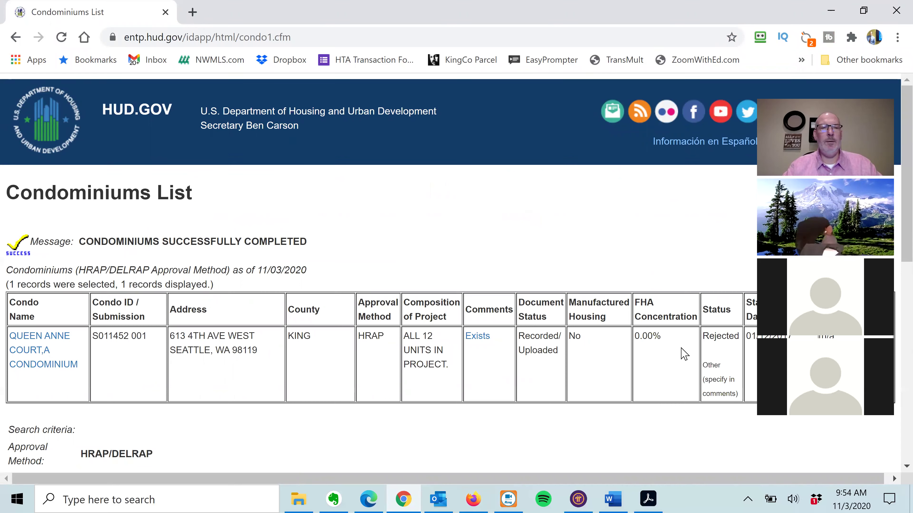
double_click(717, 336)
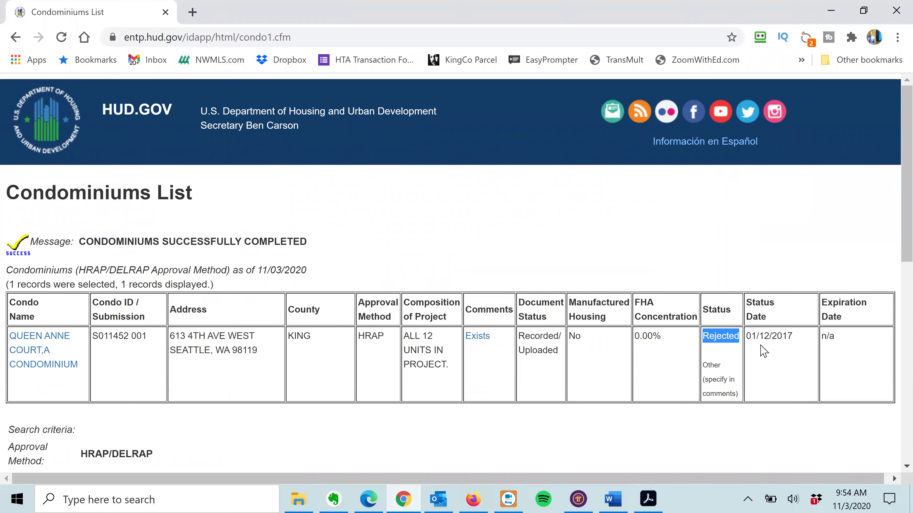
click(827, 6)
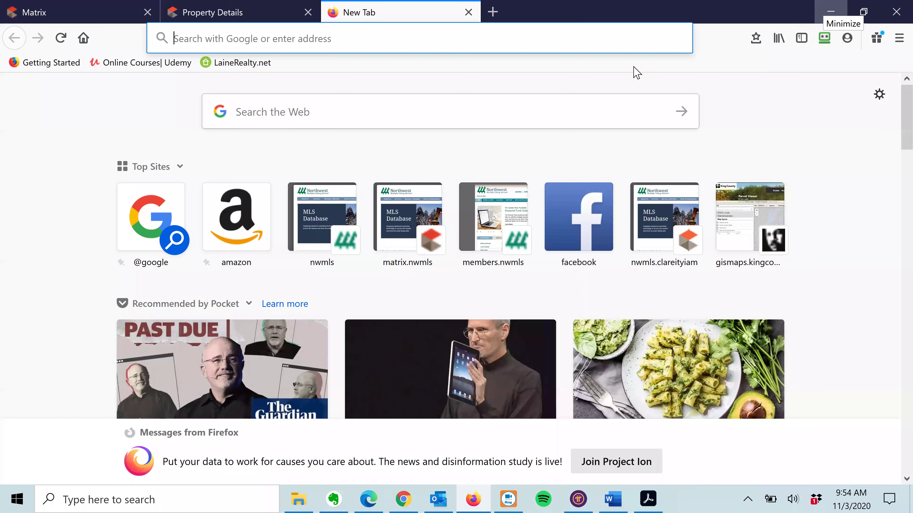
Return to the Matrix listing form and select Common Area Maintenance under Homeowner Dues Included.
click(89, 8)
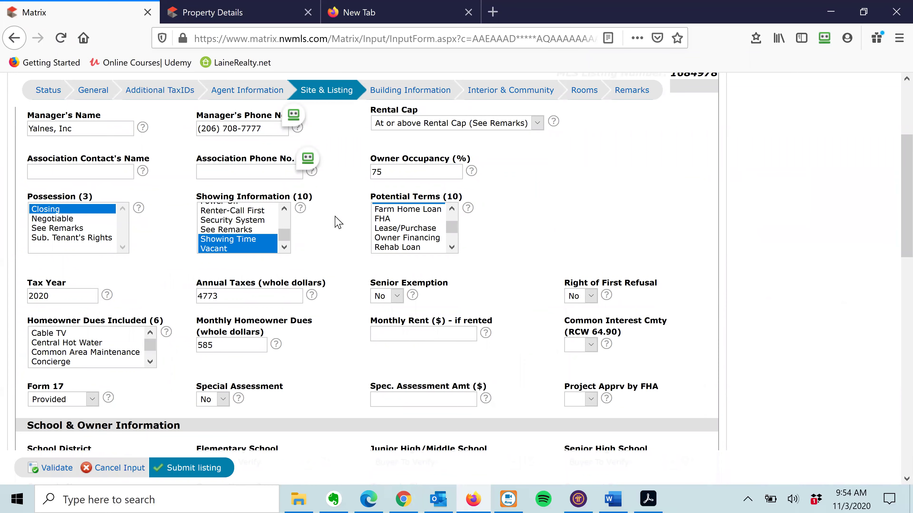
click(451, 247)
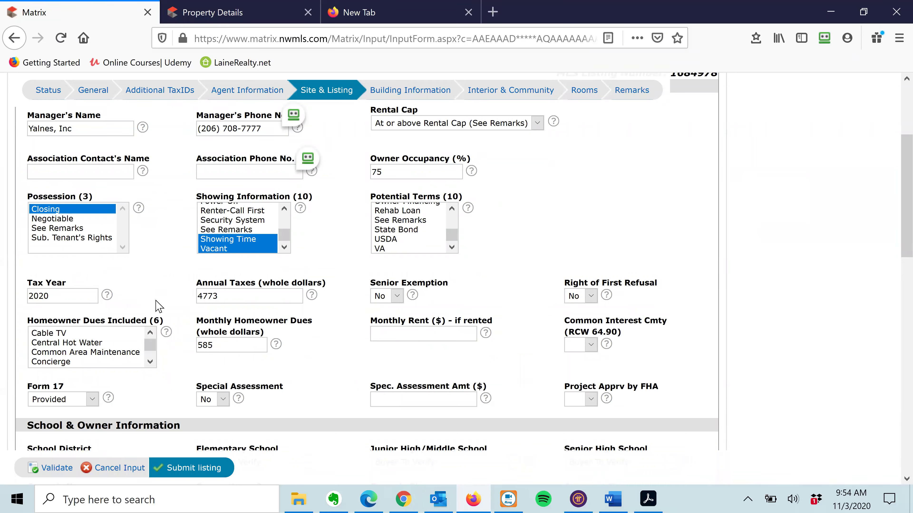
click(150, 361)
click(150, 362)
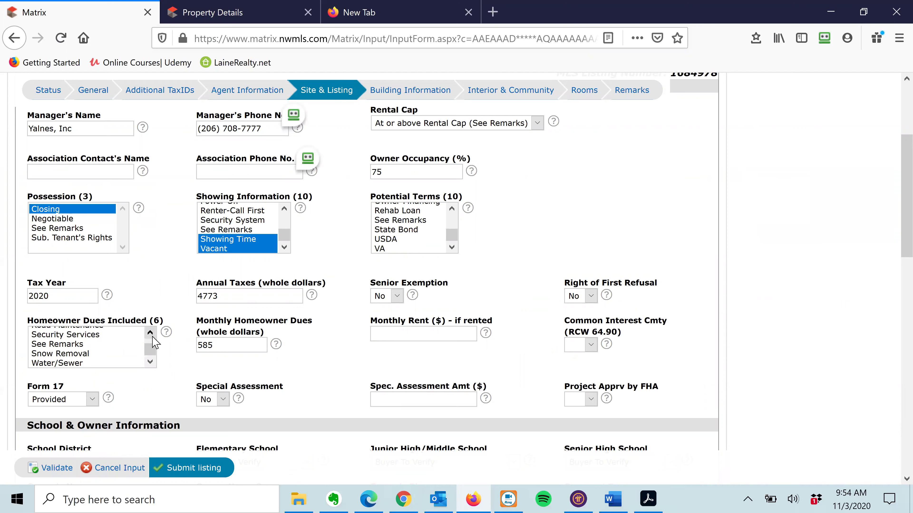
scroll(152, 338, up, 4)
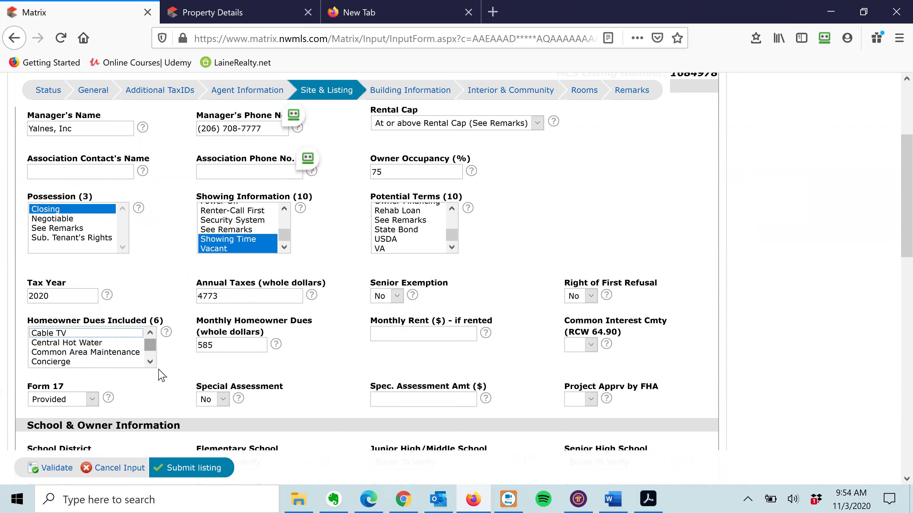
click(107, 353)
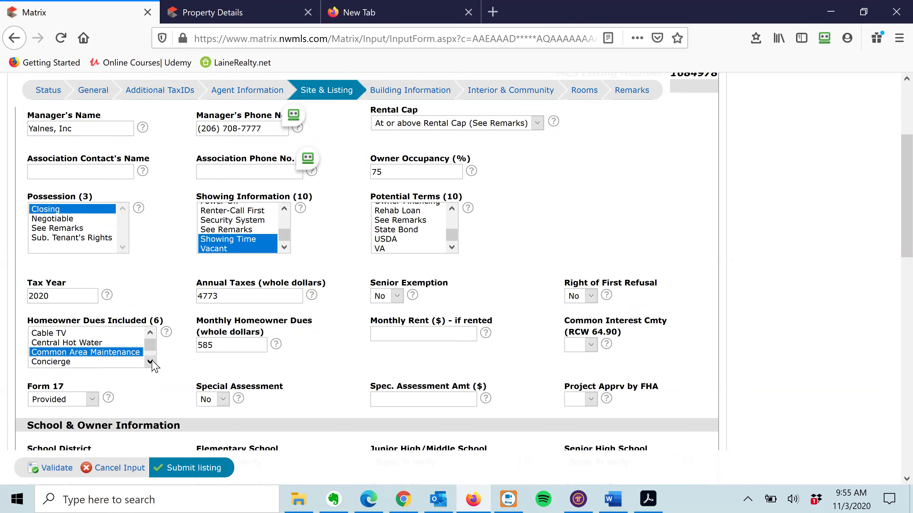
scroll(151, 365, down, 1)
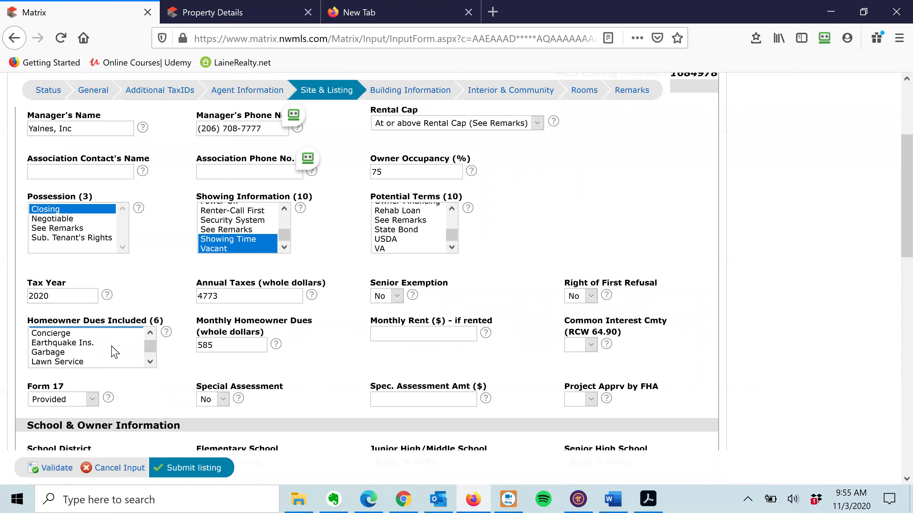
drag(59, 347, 151, 336)
click(97, 353)
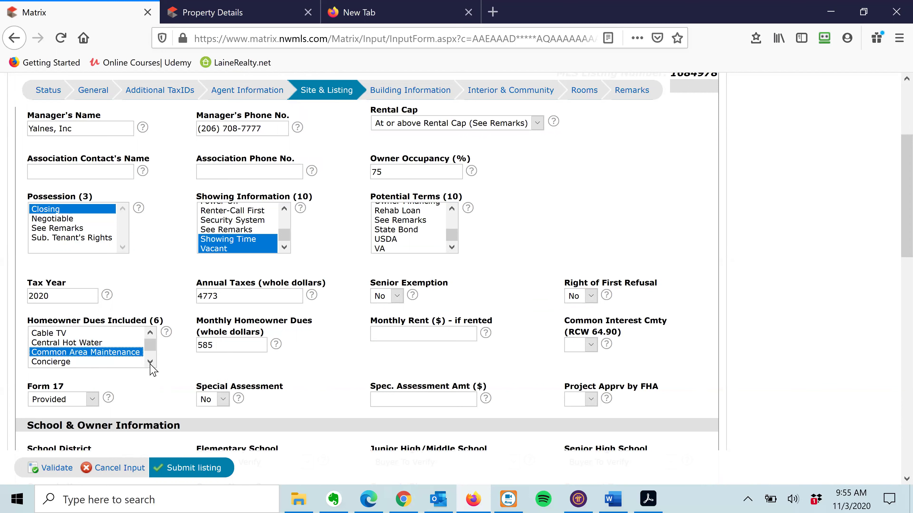
Add Earthquake Ins., Garbage and Water/Sewer to the Homeowner Dues Included selection.
scroll(149, 360, down, 3)
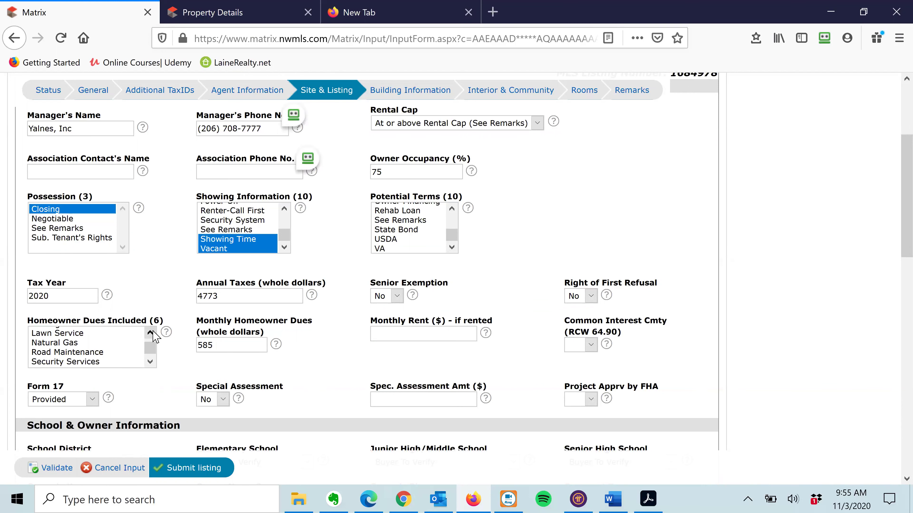
scroll(152, 337, up, 3)
click(81, 347)
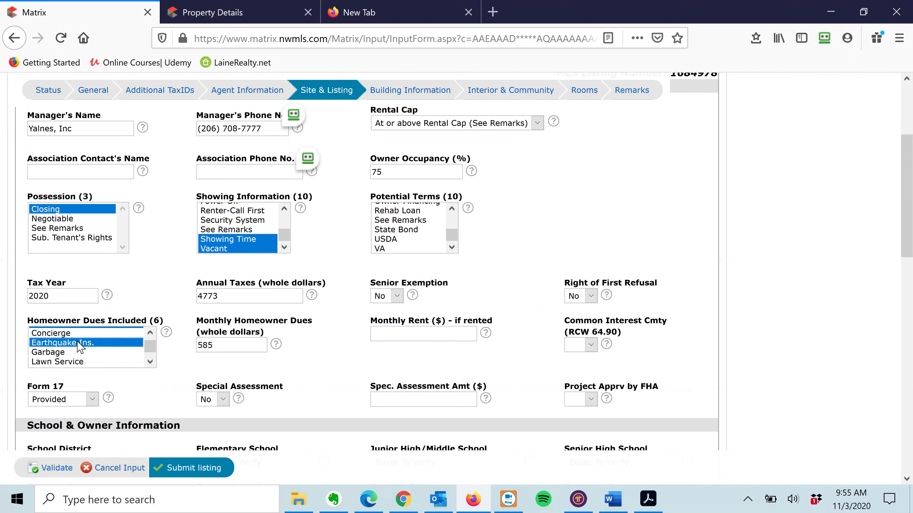
ctrl+click(64, 353)
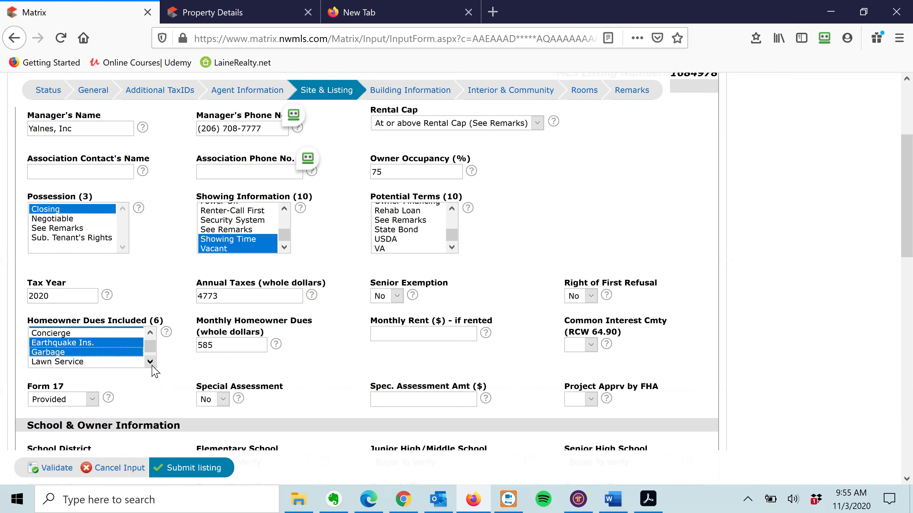
scroll(153, 364, down, 3)
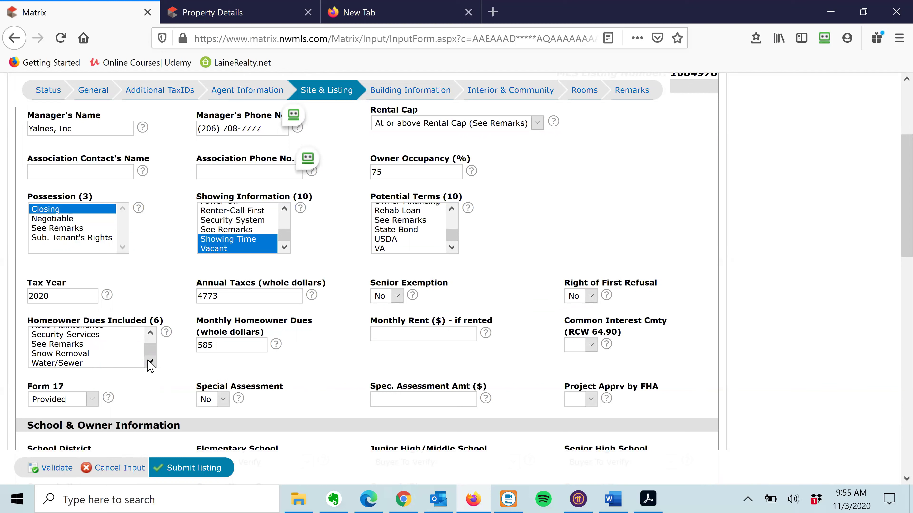
click(68, 364)
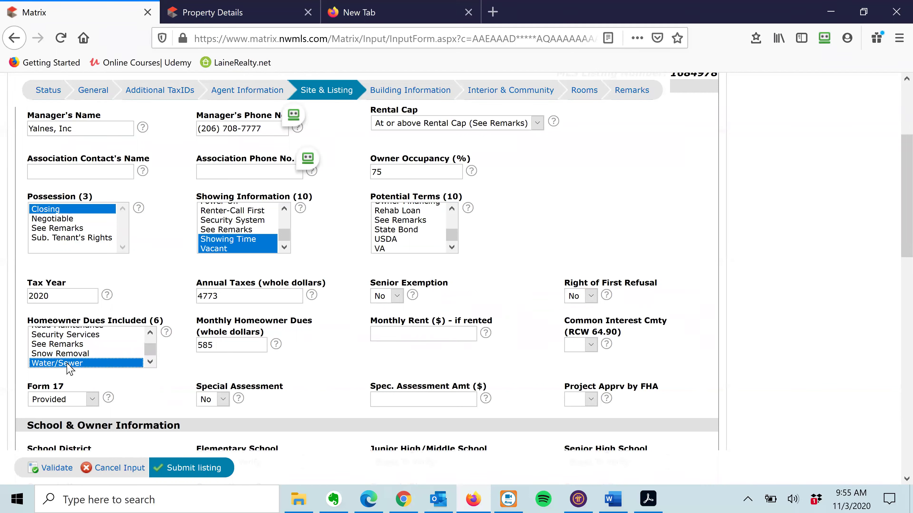
scroll(150, 334, up, 1)
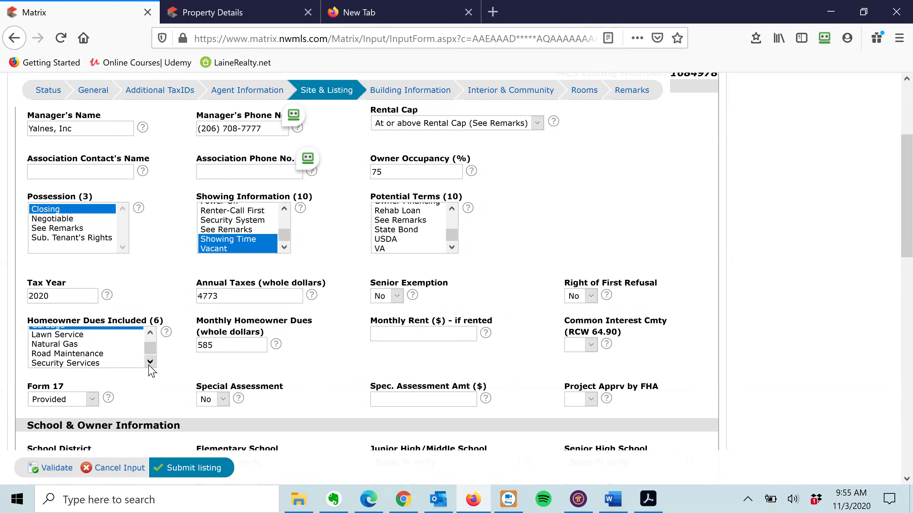
scroll(151, 366, down, 1)
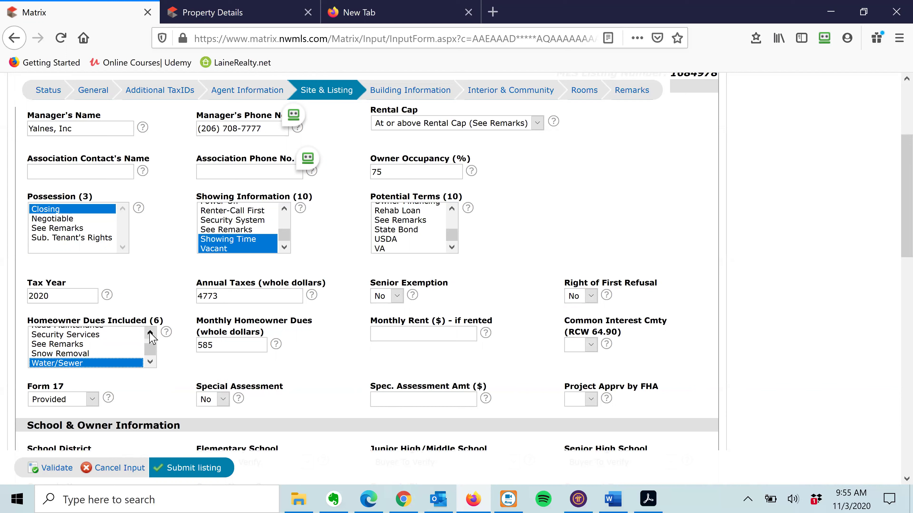
click(292, 317)
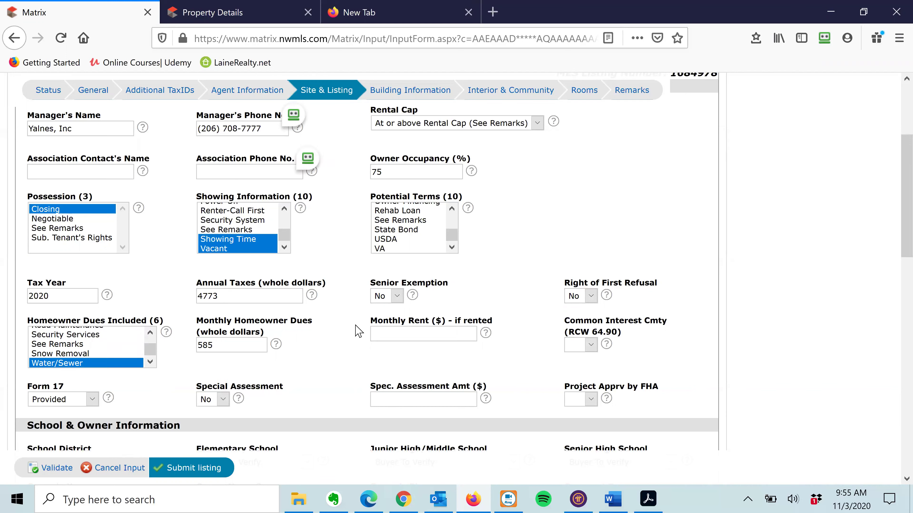
Set both Common Interest Cmty (RCW 64.90) and Project Apprv by FHA to No.
click(589, 345)
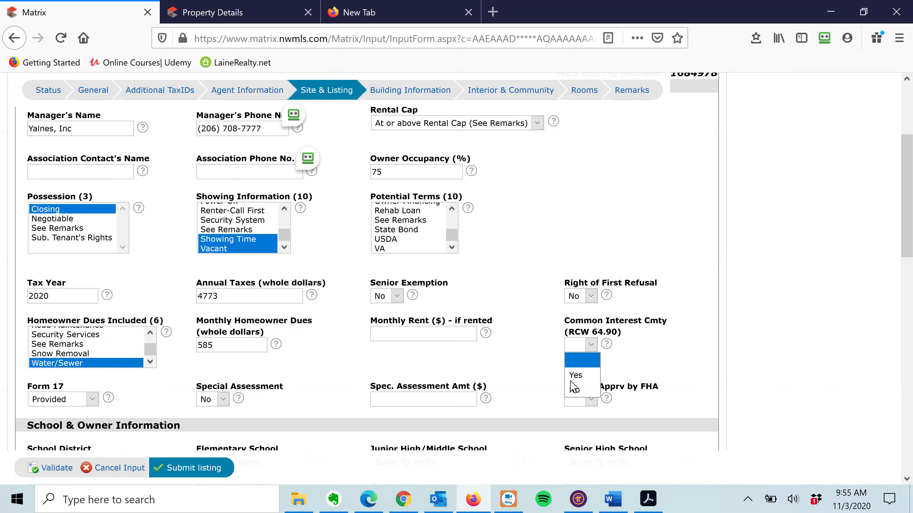
click(574, 390)
key(Tab)
key(Tab)
key(Tab)
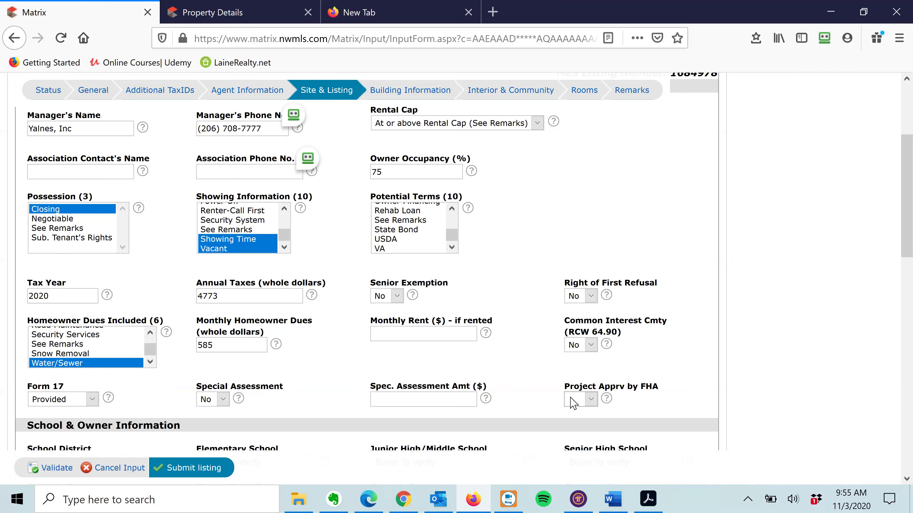
key(n)
Set the Occupant Type to Vacant in the School & Owner Information section.
scroll(893, 256, down, 3)
scroll(894, 256, down, 5)
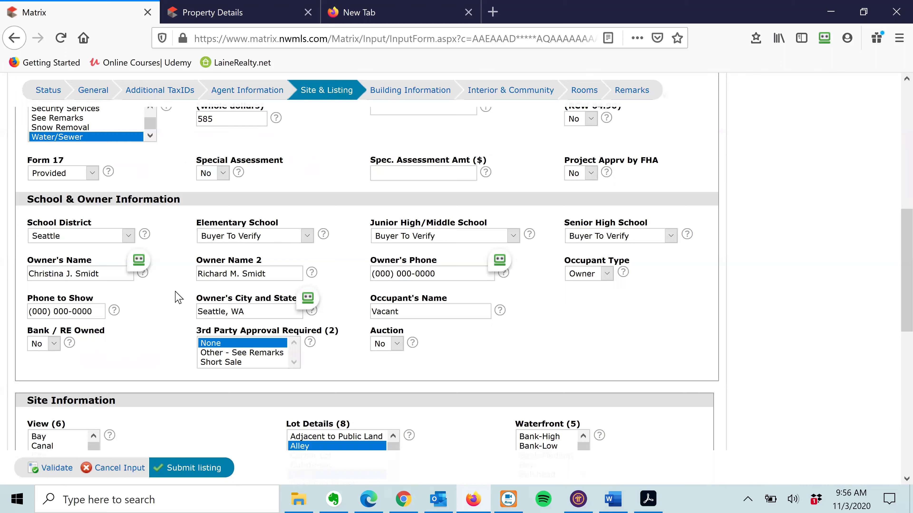
click(445, 274)
click(605, 274)
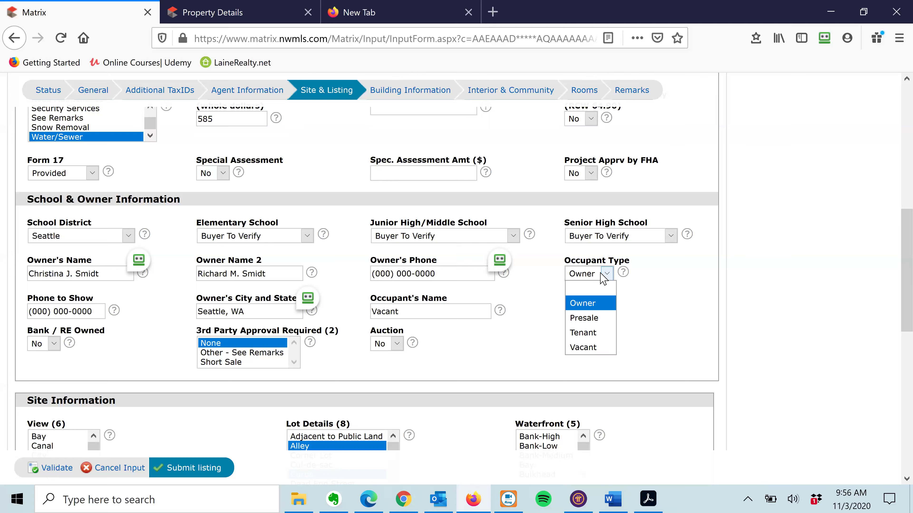
click(589, 348)
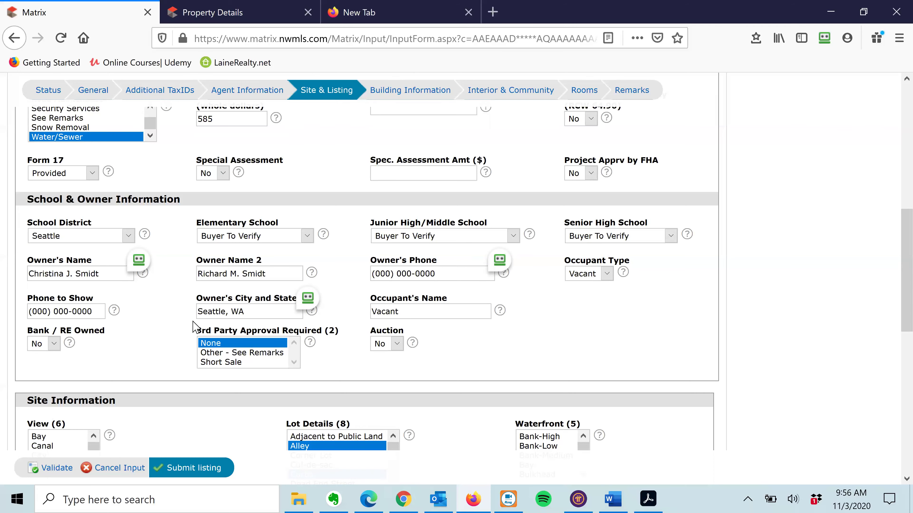
Select Territorial as the View in the Site Information section.
scroll(165, 341, down, 1)
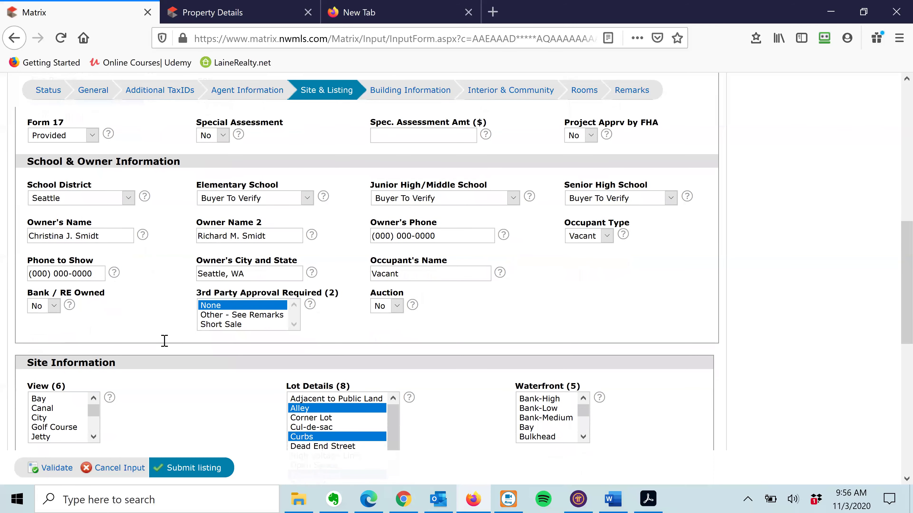
scroll(164, 341, down, 3)
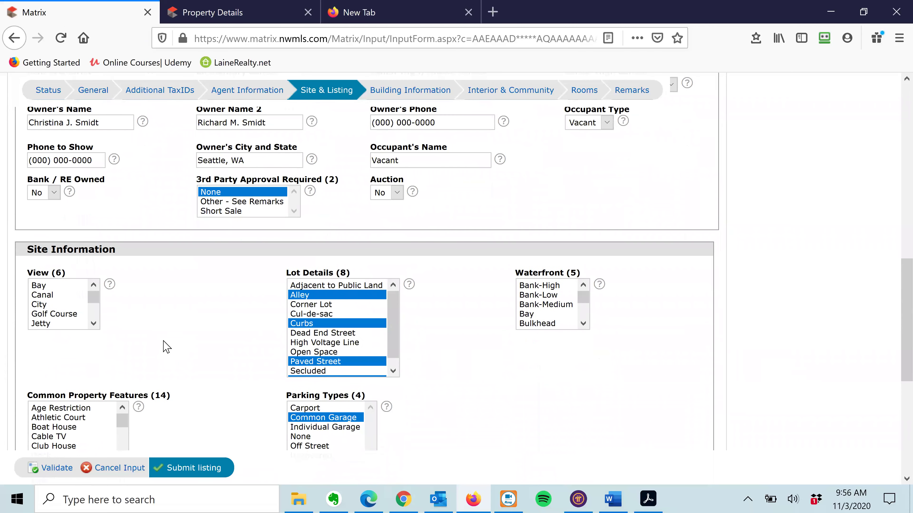
click(94, 323)
click(94, 323)
click(54, 325)
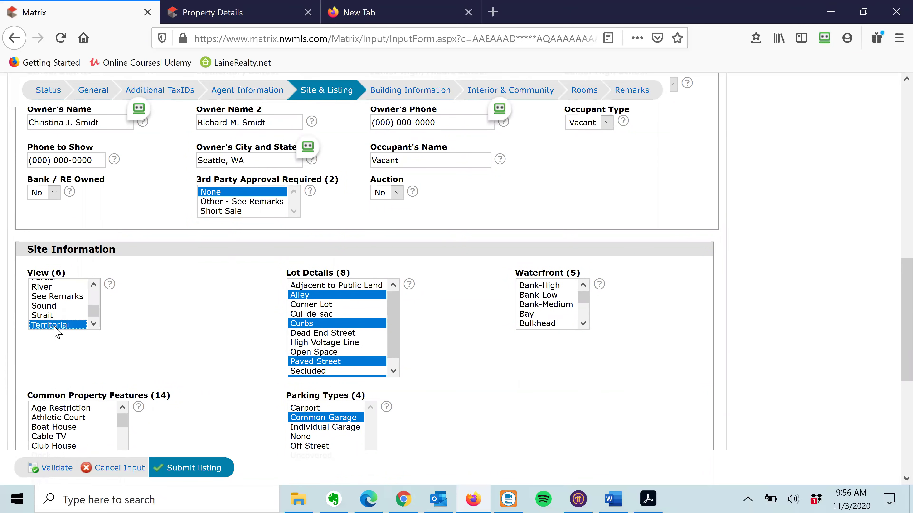
click(197, 288)
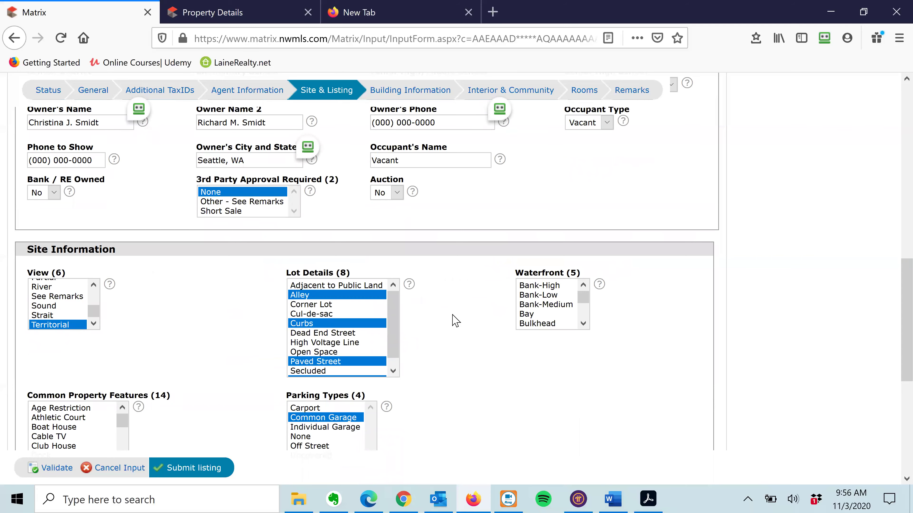
Add Cable TV and High Speed Int Avail to the Common Property Features, keeping the existing selections, and check the remaining options.
scroll(456, 320, down, 3)
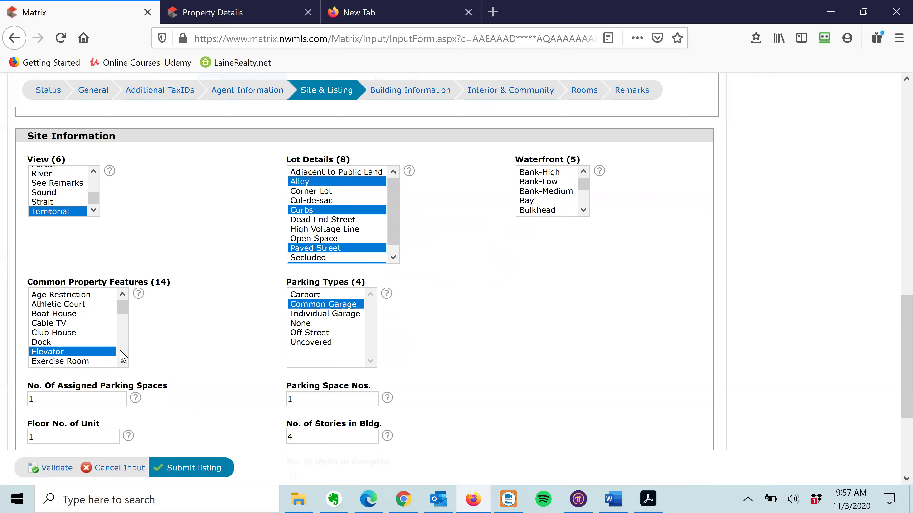
click(122, 362)
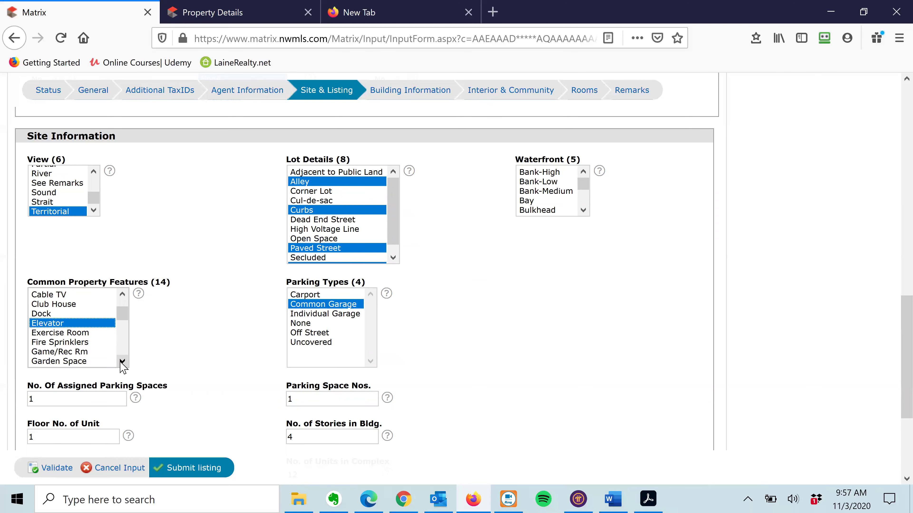
ctrl+click(46, 297)
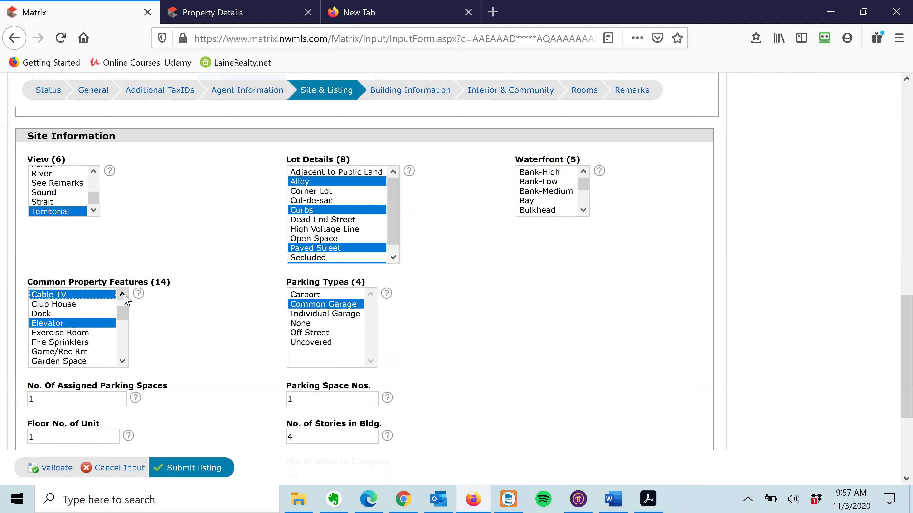
scroll(123, 298, up, 1)
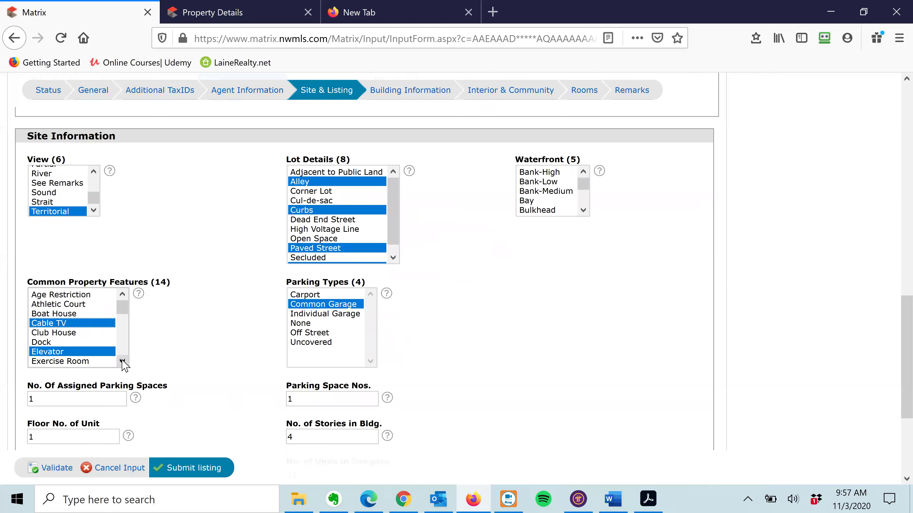
scroll(122, 362, down, 1)
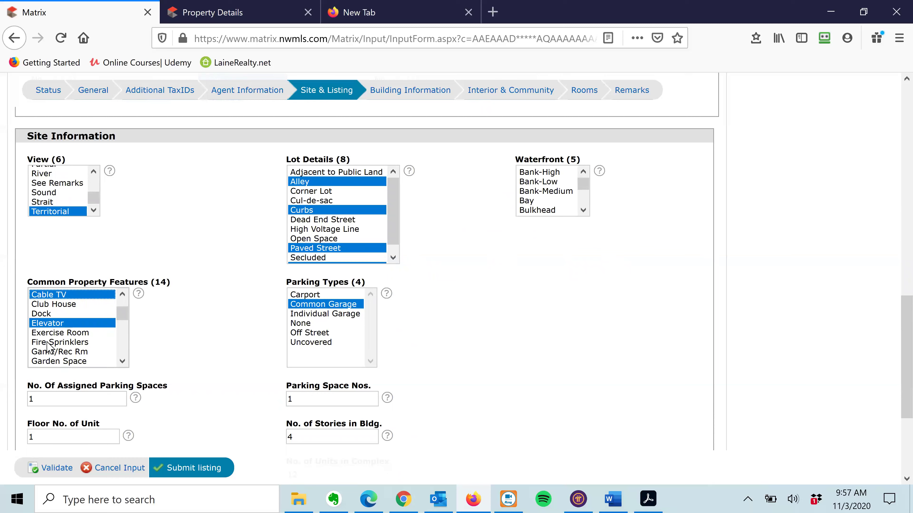
click(123, 361)
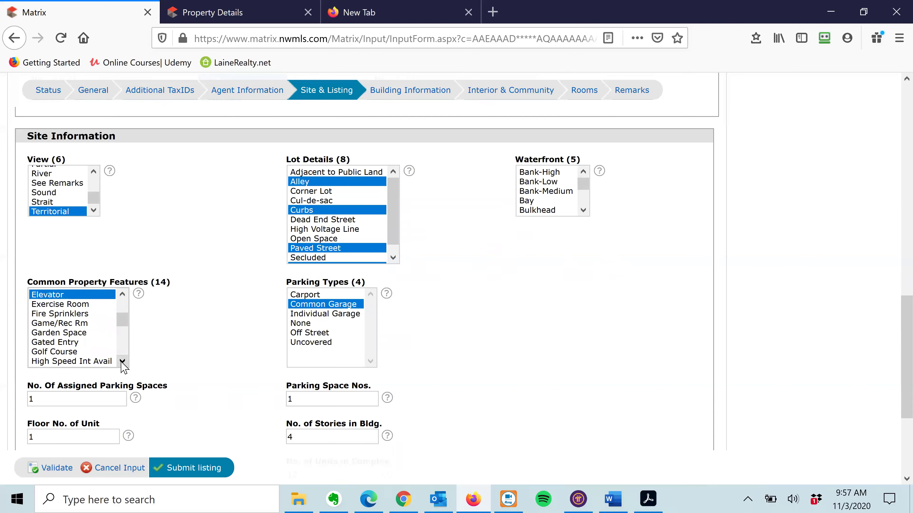
click(122, 361)
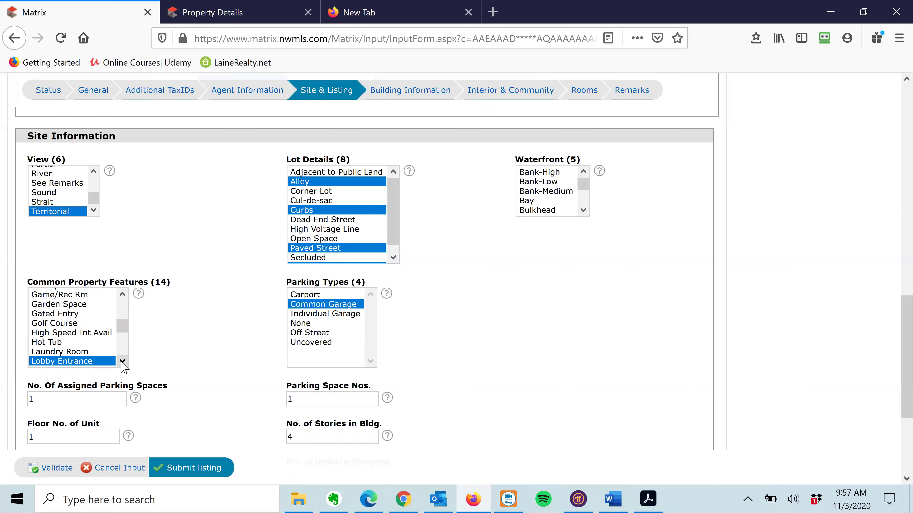
click(55, 334)
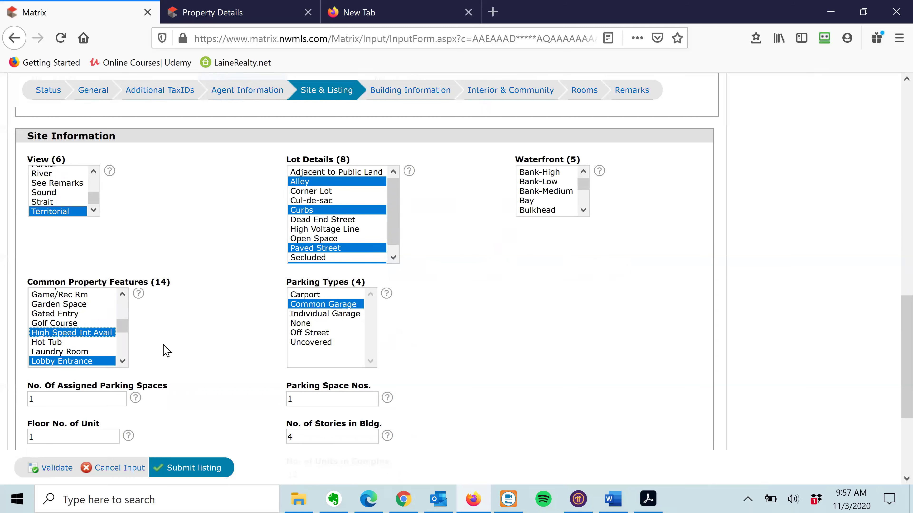
click(123, 361)
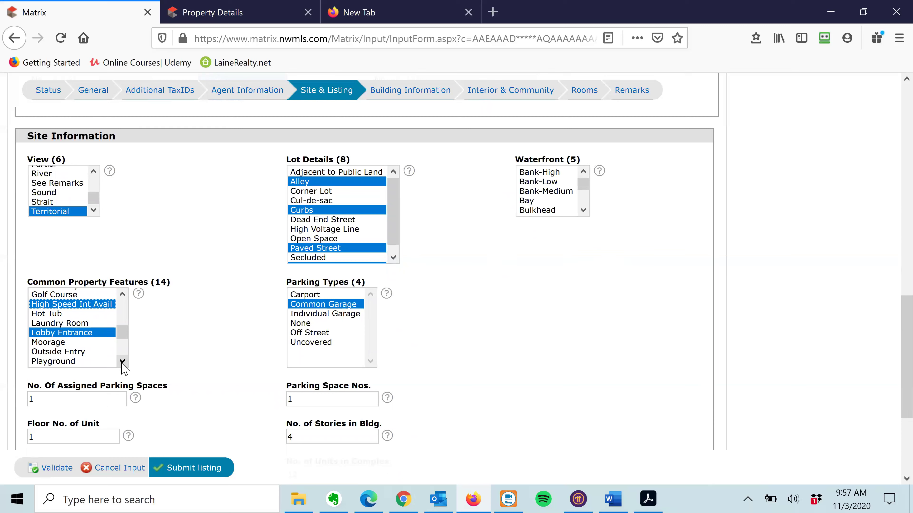
scroll(122, 364, down, 1)
scroll(122, 363, down, 1)
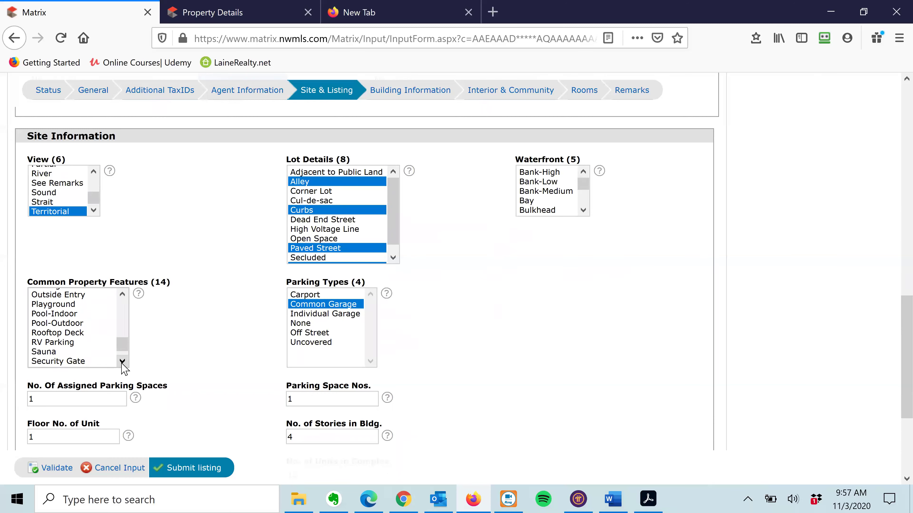
scroll(122, 364, down, 1)
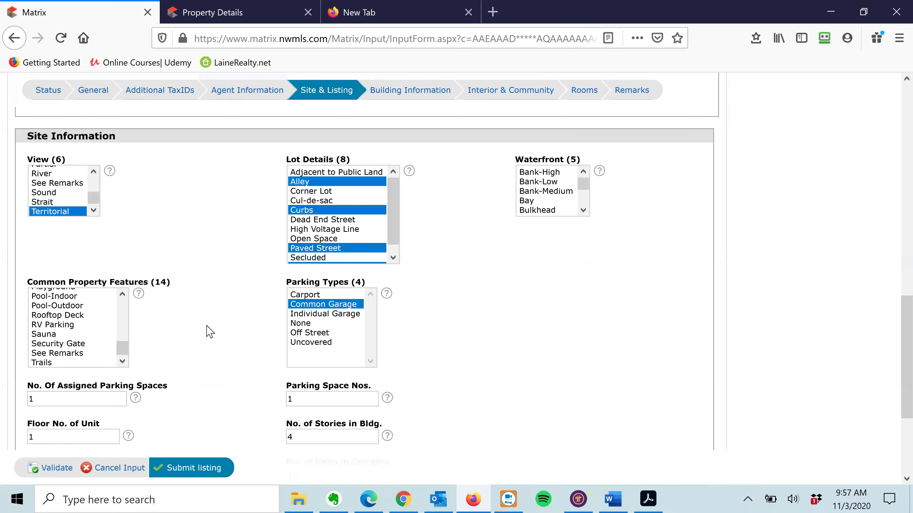
Set the Dwelling Type to Attached in the Building Information section.
scroll(236, 388, down, 3)
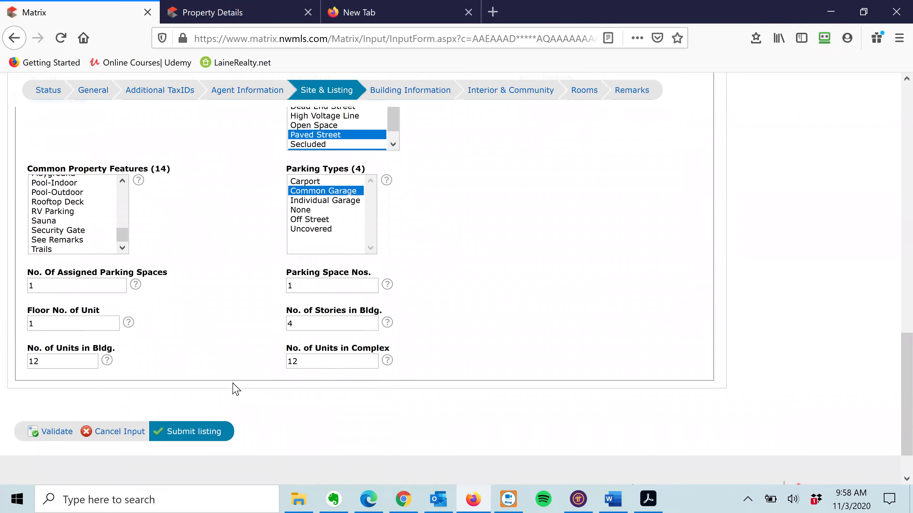
scroll(236, 388, up, 5)
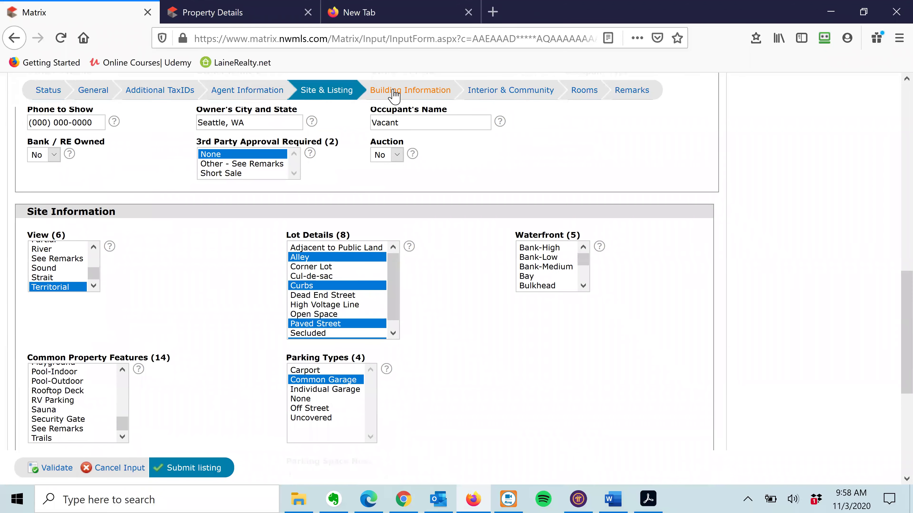
click(394, 94)
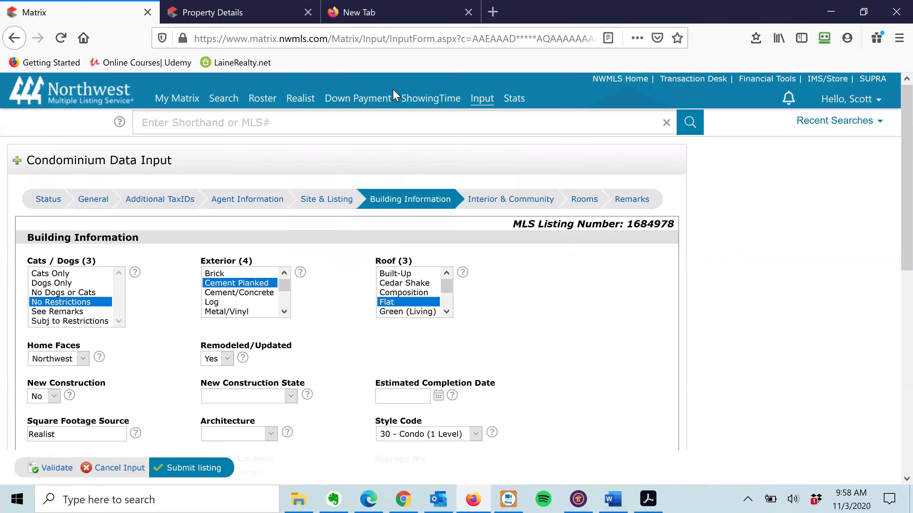
scroll(148, 307, down, 1)
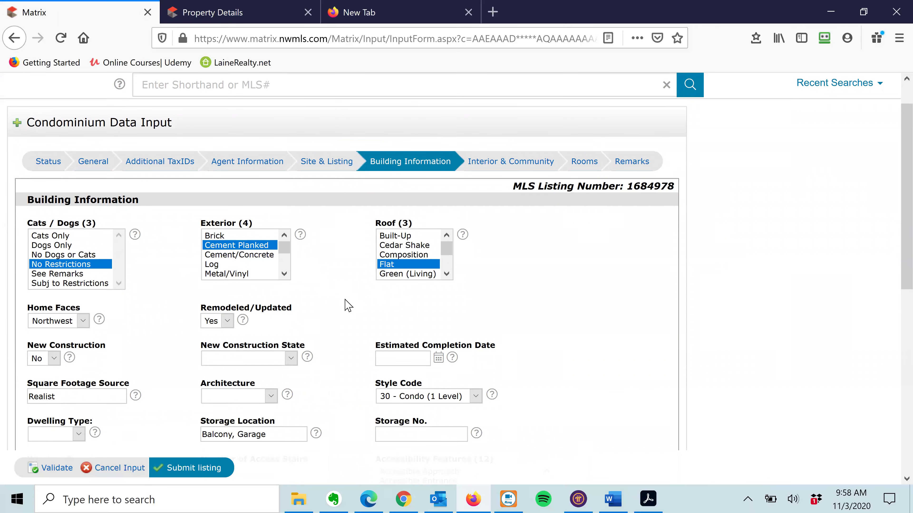
scroll(141, 308, down, 3)
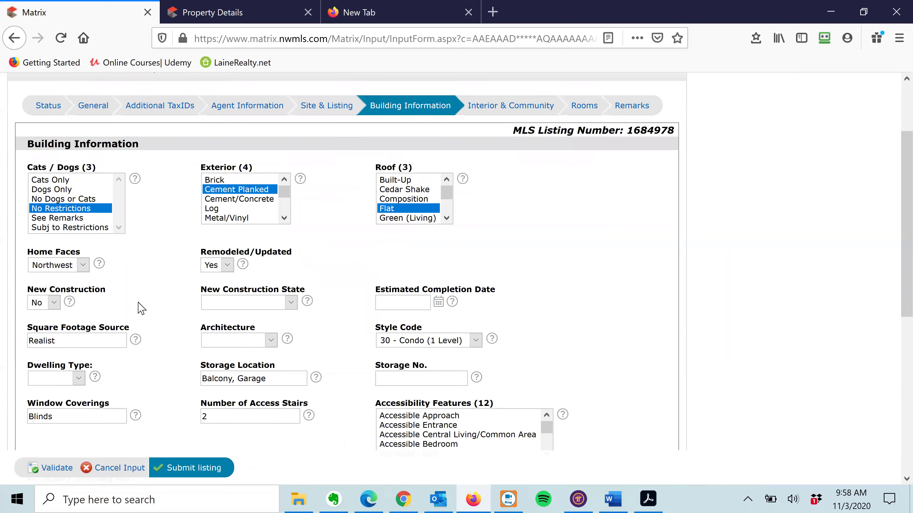
scroll(141, 308, down, 1)
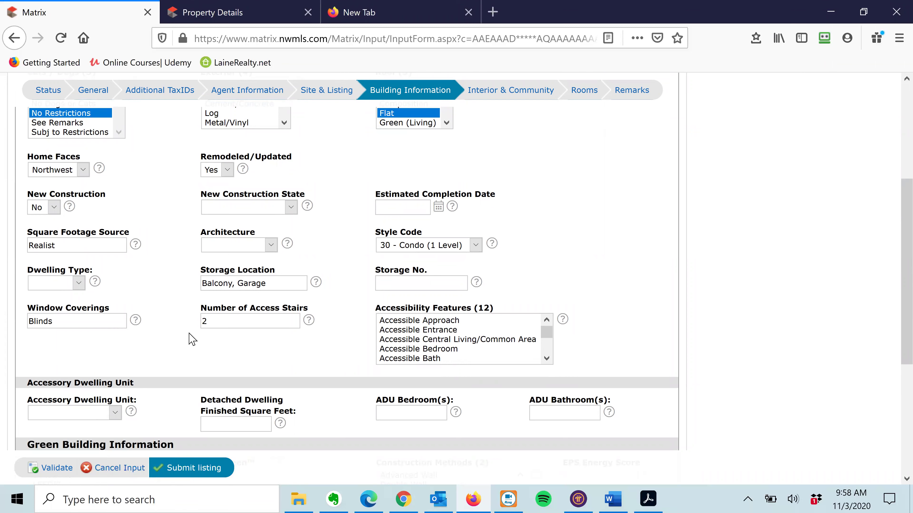
click(78, 283)
click(78, 283)
click(79, 284)
click(54, 312)
Review the Accessory Dwelling Unit and Green Building Information fields, including the available Construction Methods.
scroll(191, 307, down, 1)
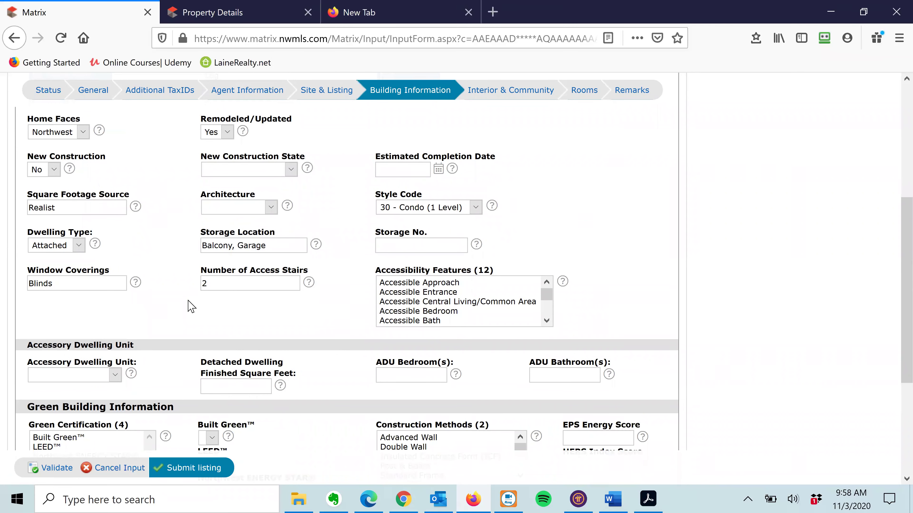
scroll(191, 306, down, 1)
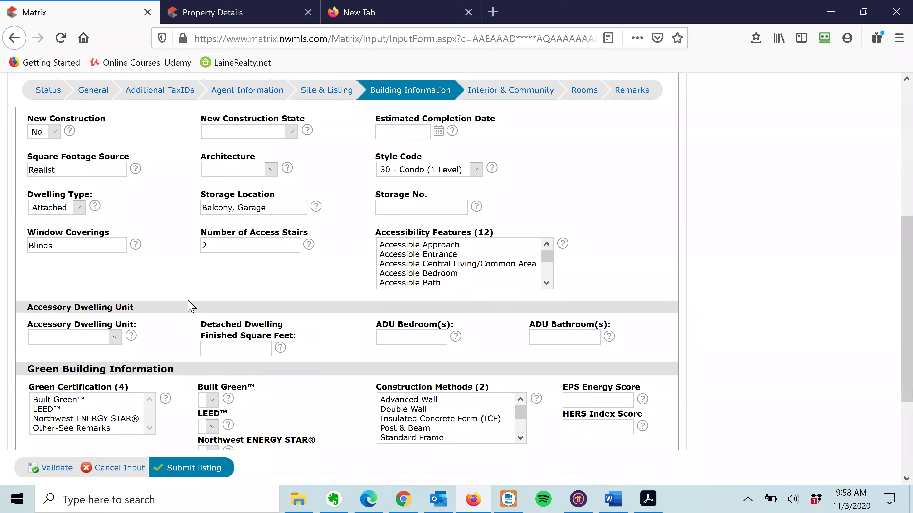
scroll(191, 307, down, 1)
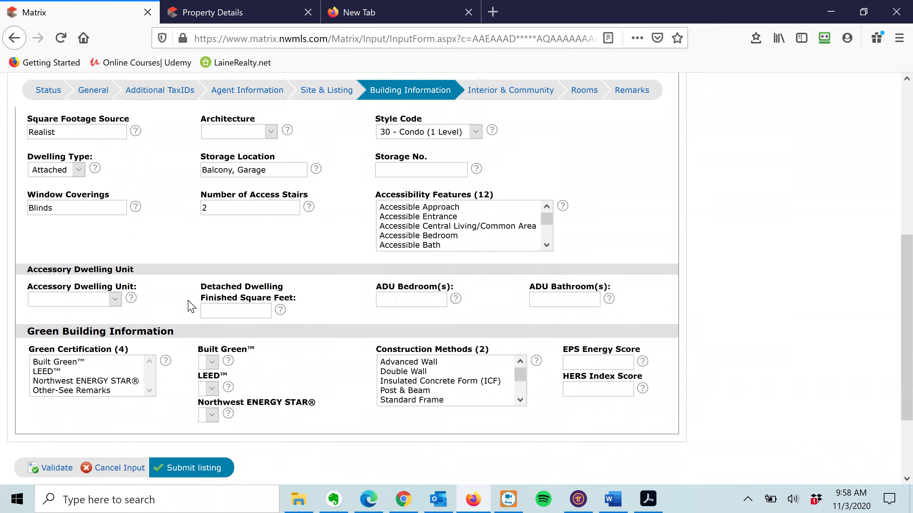
scroll(191, 306, down, 2)
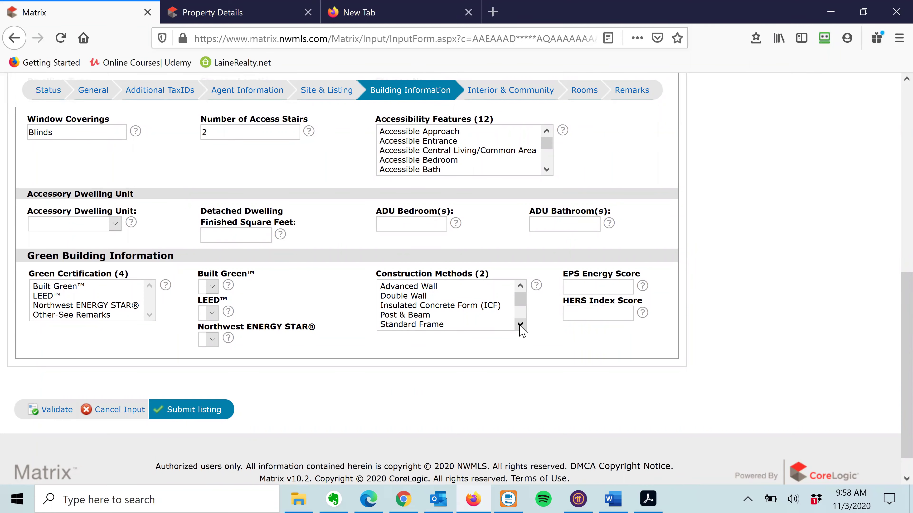
scroll(522, 330, down, 1)
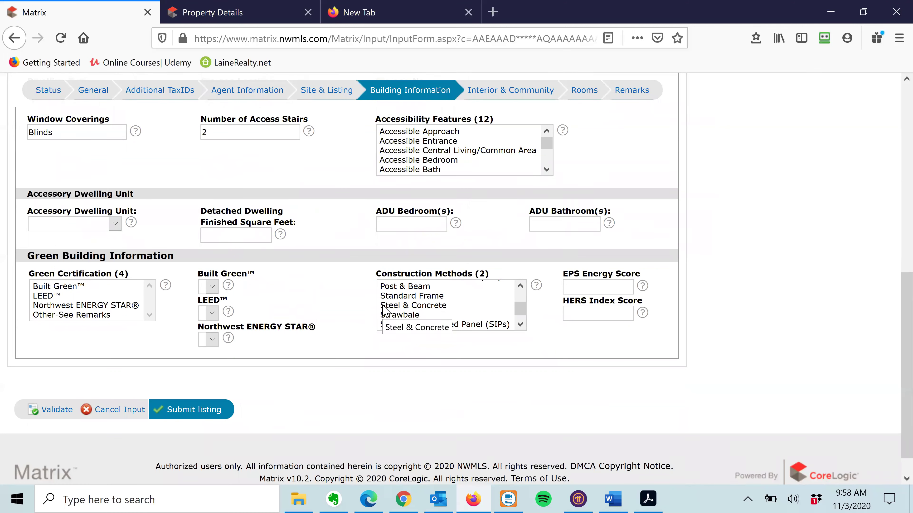
Check the Heating/Cooling and Floor Covering options in the Interior & Community section, and view the Room Location entries.
click(502, 94)
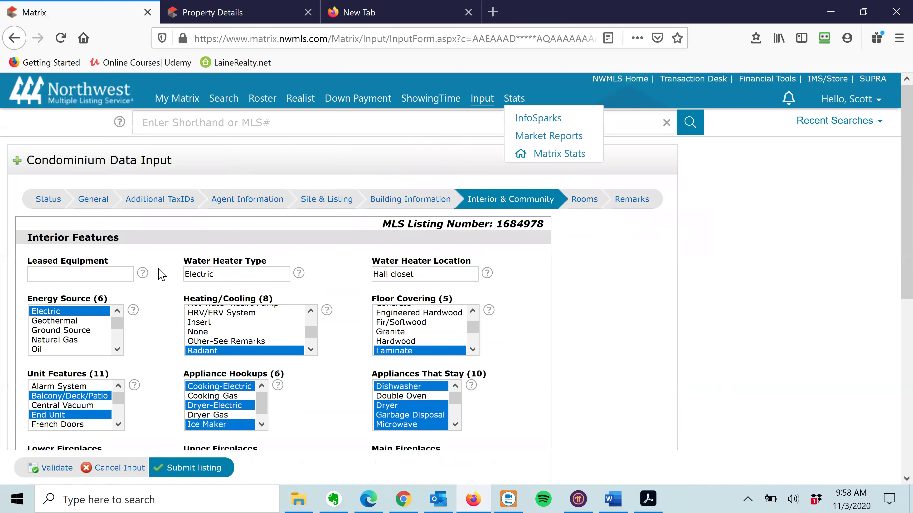
scroll(158, 284, down, 3)
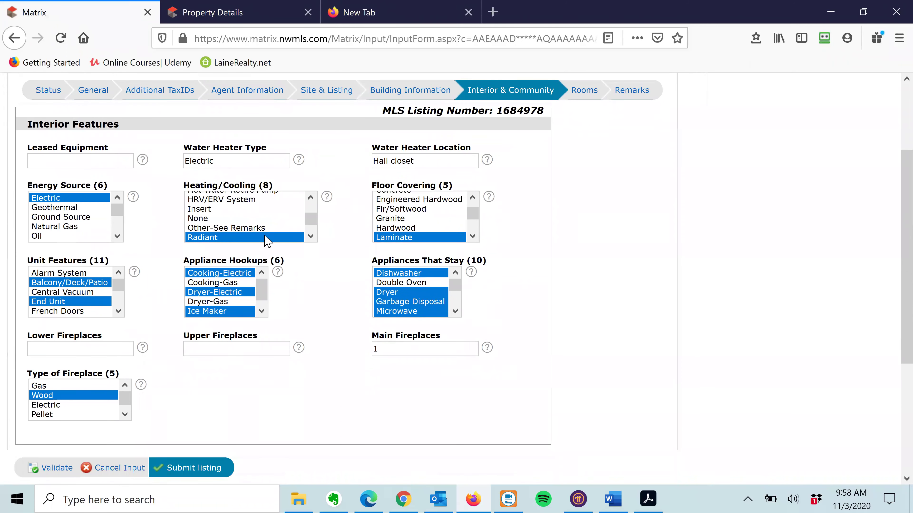
click(311, 237)
click(311, 236)
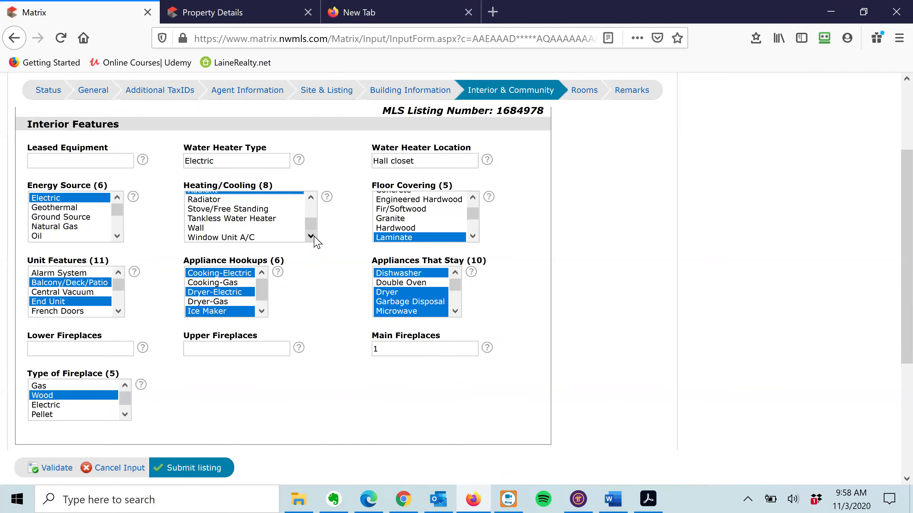
click(473, 197)
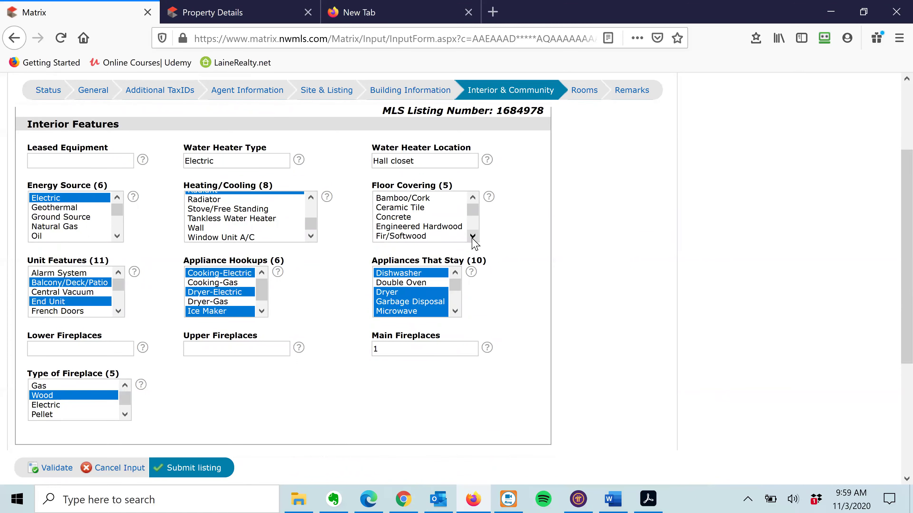
drag(472, 236, 473, 236)
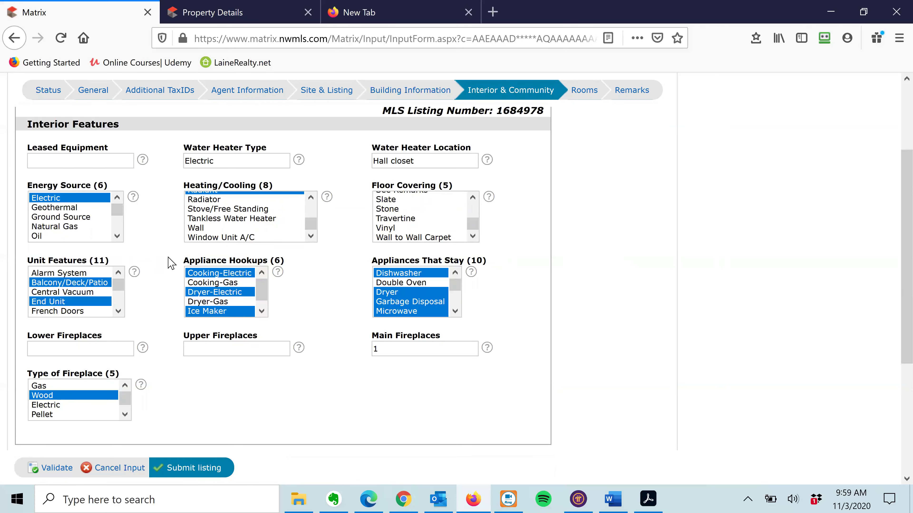
click(585, 94)
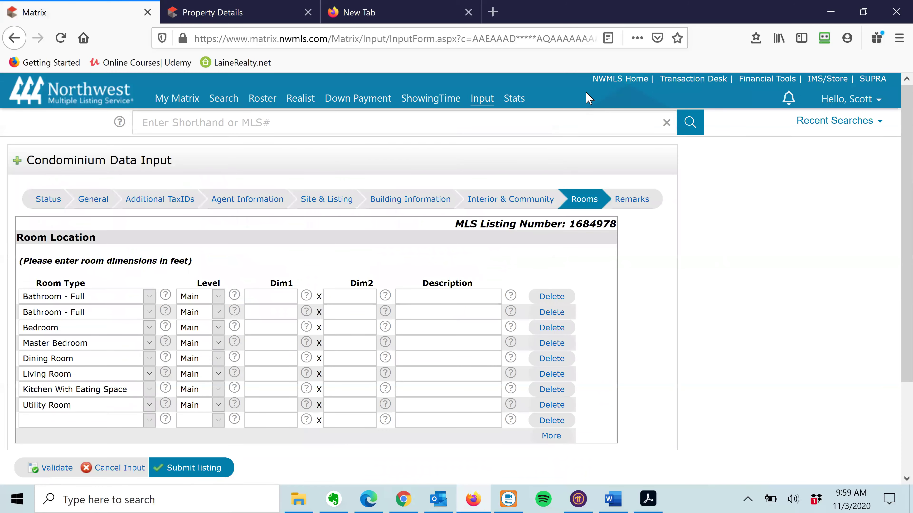
Review the Marketing Remarks, Confidential Agent-Only Remarks and Driving Directions, and submit the listing.
click(634, 207)
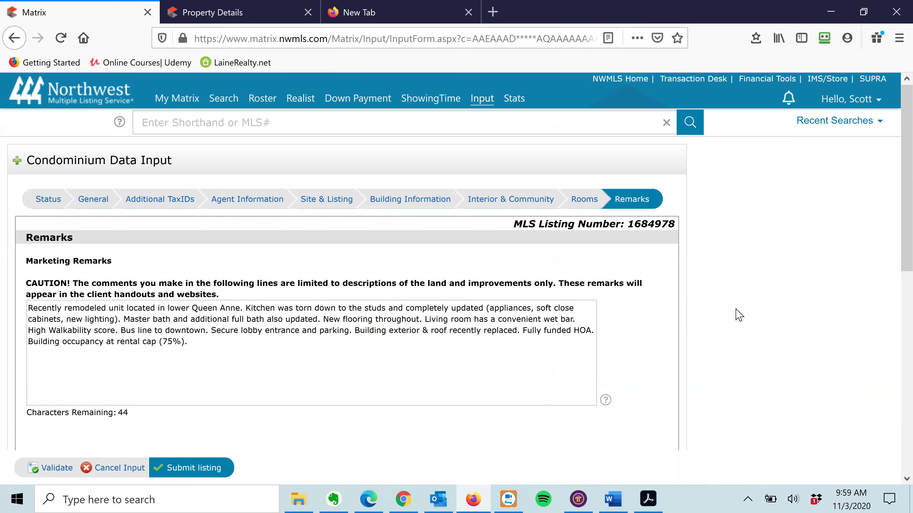
scroll(57, 345, down, 1)
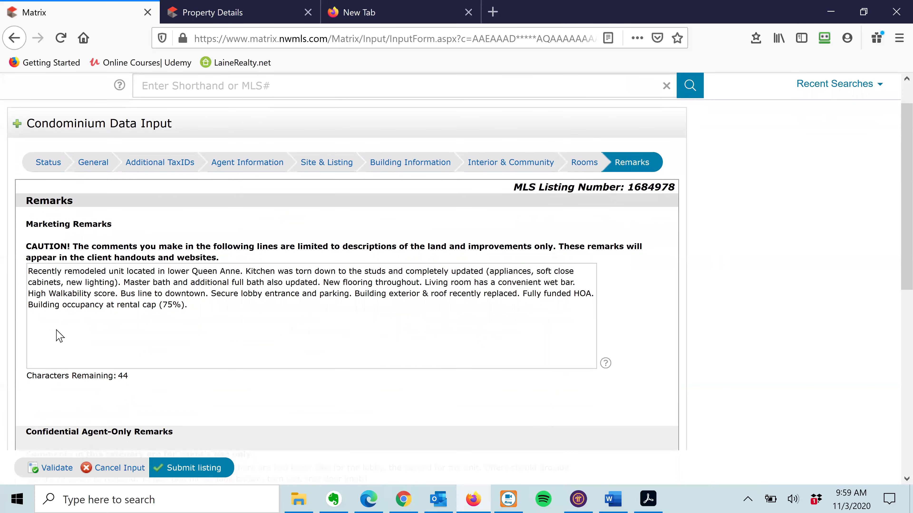
scroll(37, 331, down, 1)
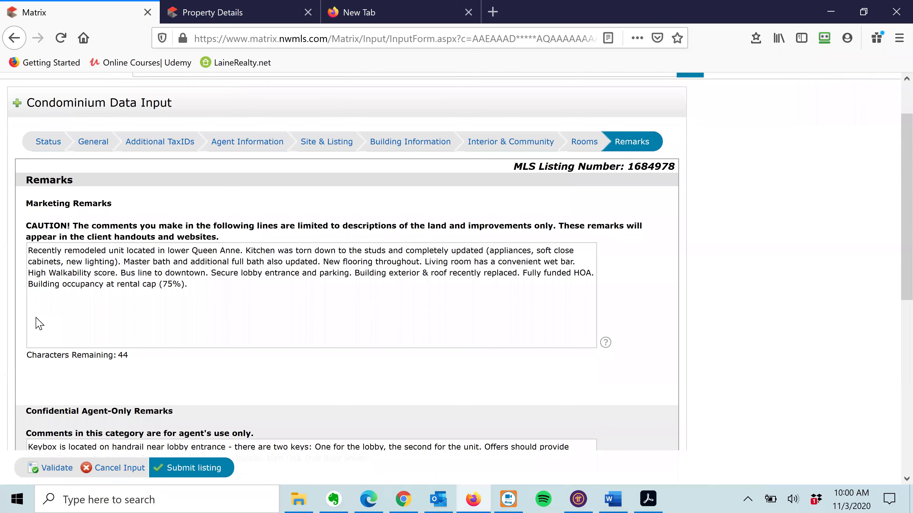
scroll(36, 308, down, 4)
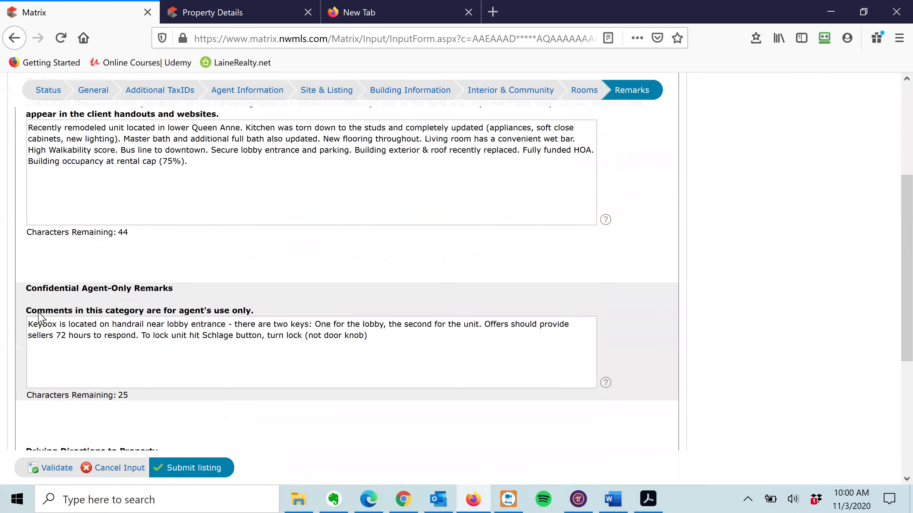
scroll(33, 310, down, 1)
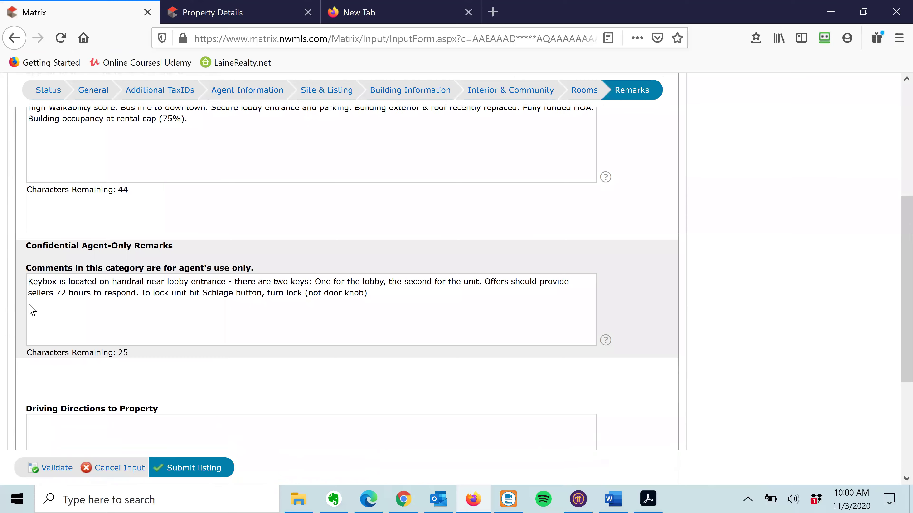
scroll(37, 360, up, 4)
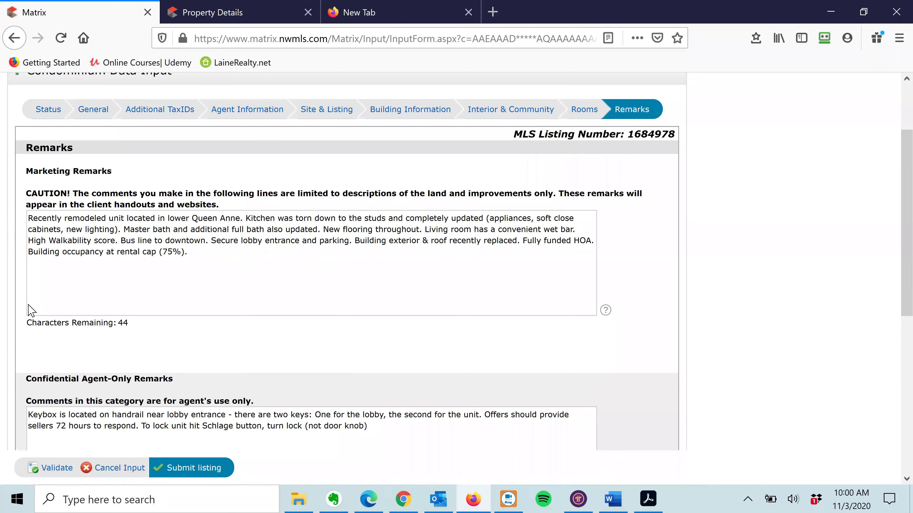
scroll(29, 308, down, 4)
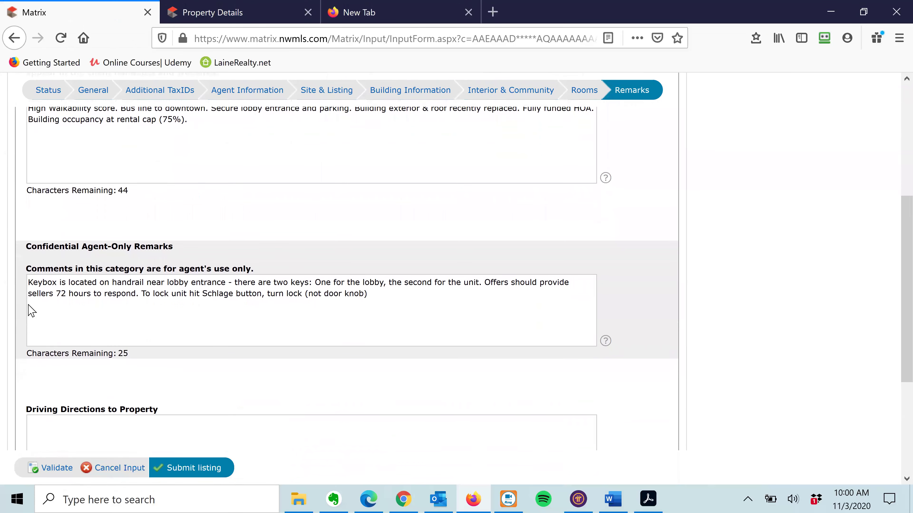
scroll(29, 350, down, 3)
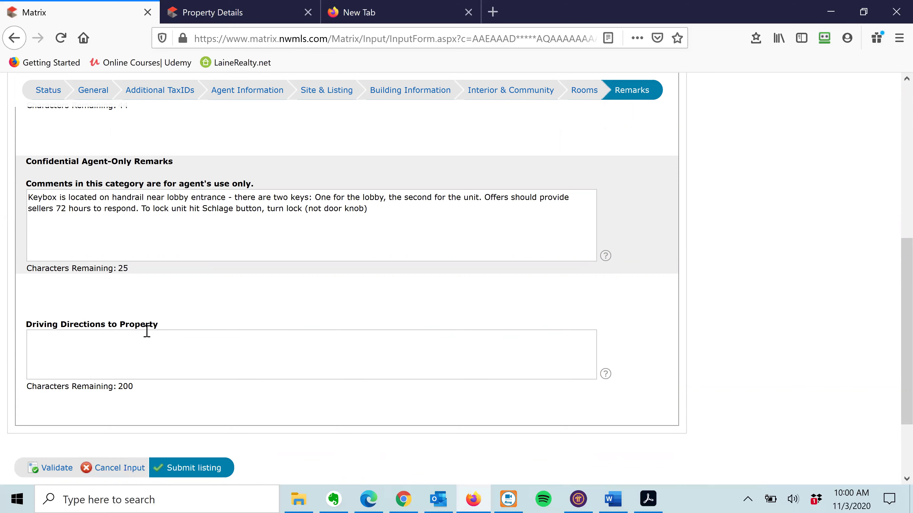
click(188, 469)
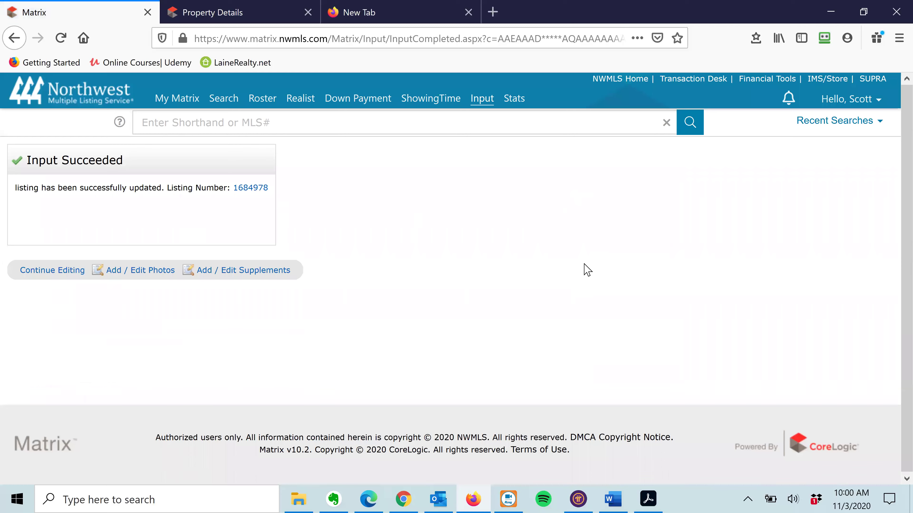